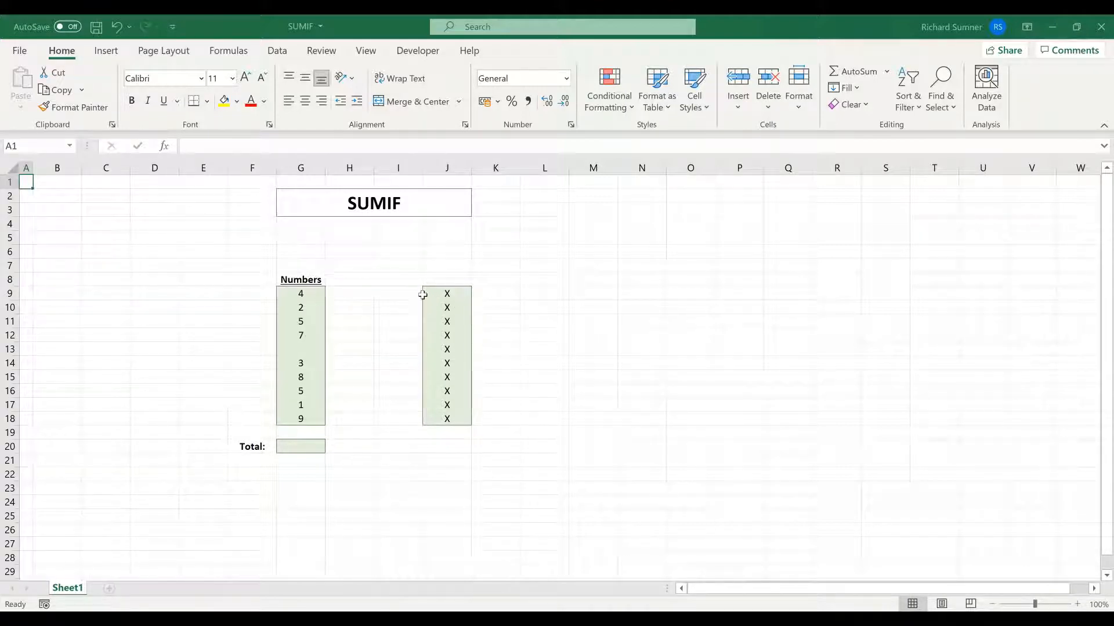
Examine the values in the Numbers range G9:G18 and the matching X markers in J9:J18
{"action": "left_click_drag", "start_coordinate": [310, 294], "coordinate": [321, 418]}
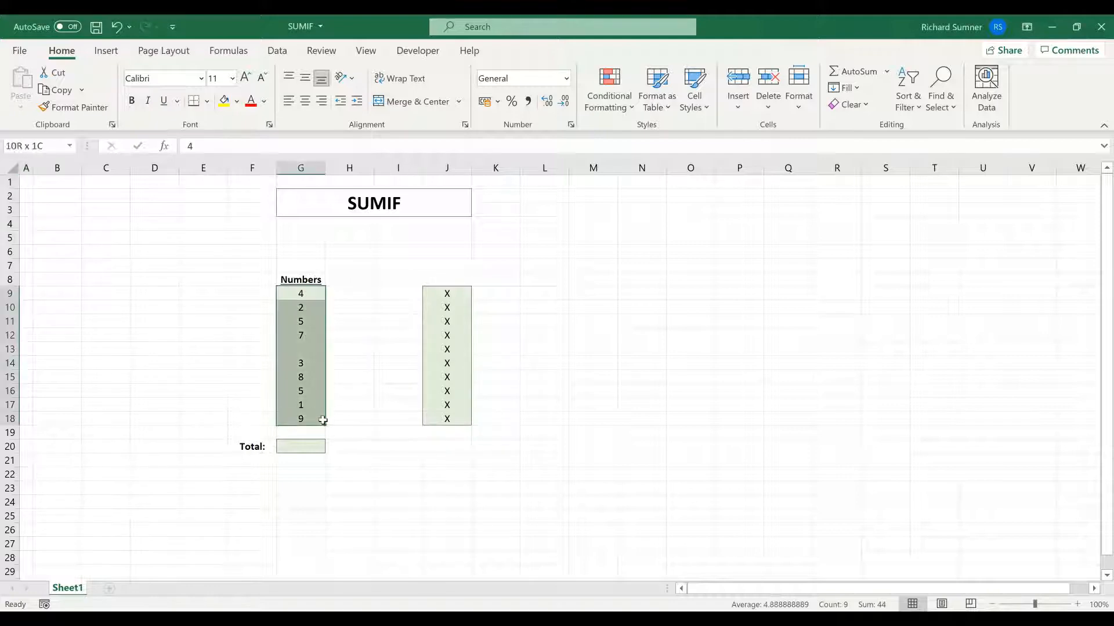
{"action": "left_click_drag", "start_coordinate": [447, 293], "coordinate": [453, 414]}
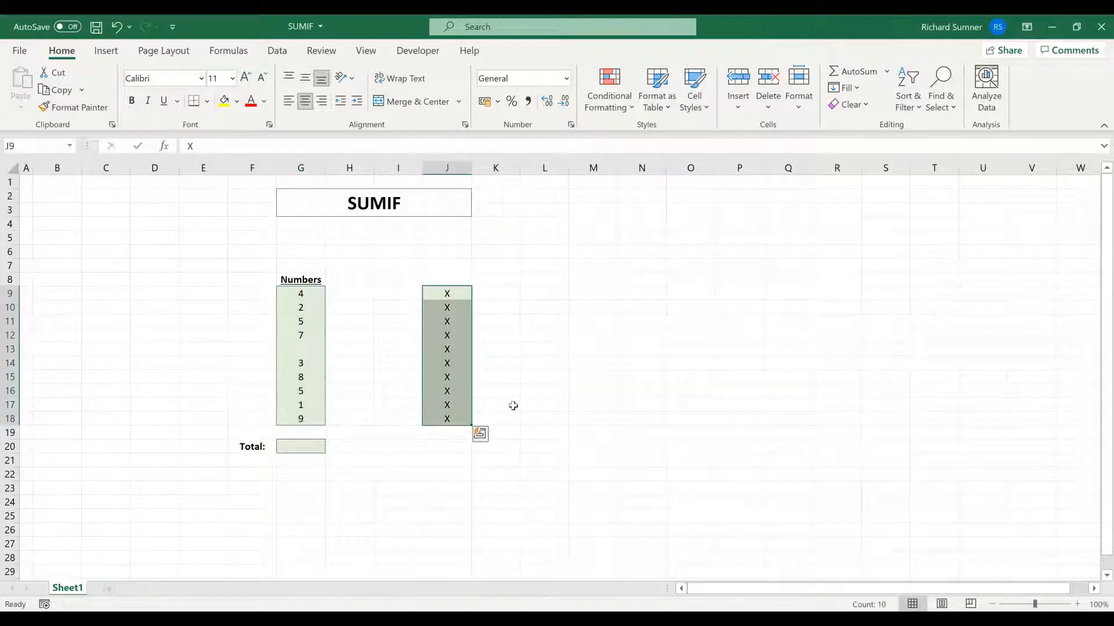
{"action": "left_click", "coordinate": [552, 394]}
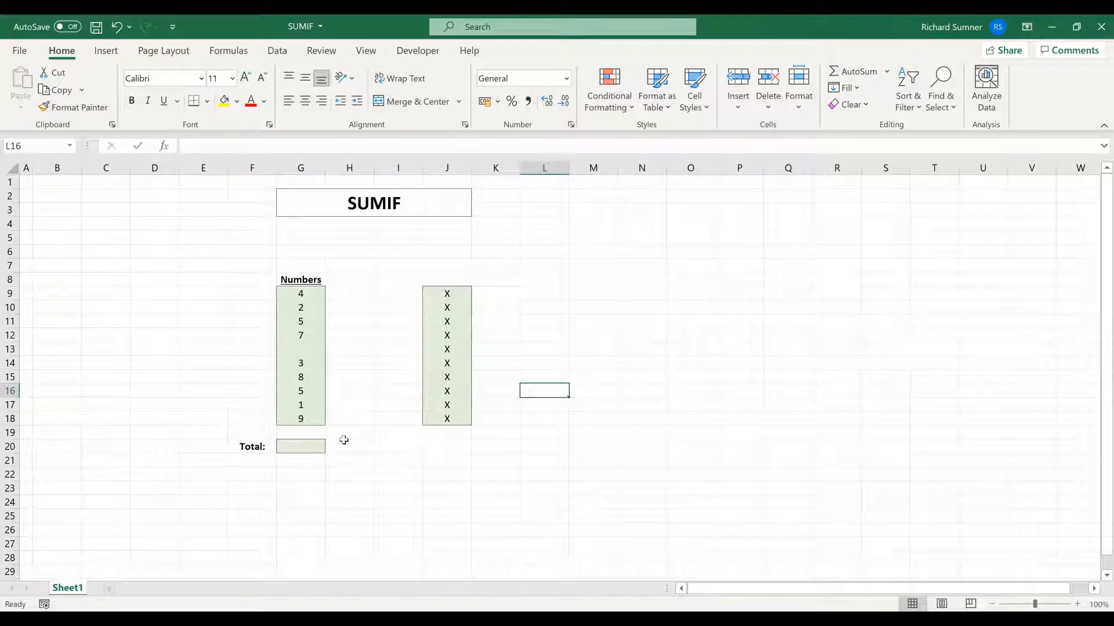
{"action": "left_click_drag", "start_coordinate": [447, 294], "coordinate": [446, 411]}
{"action": "left_click_drag", "start_coordinate": [423, 307], "coordinate": [400, 307]}
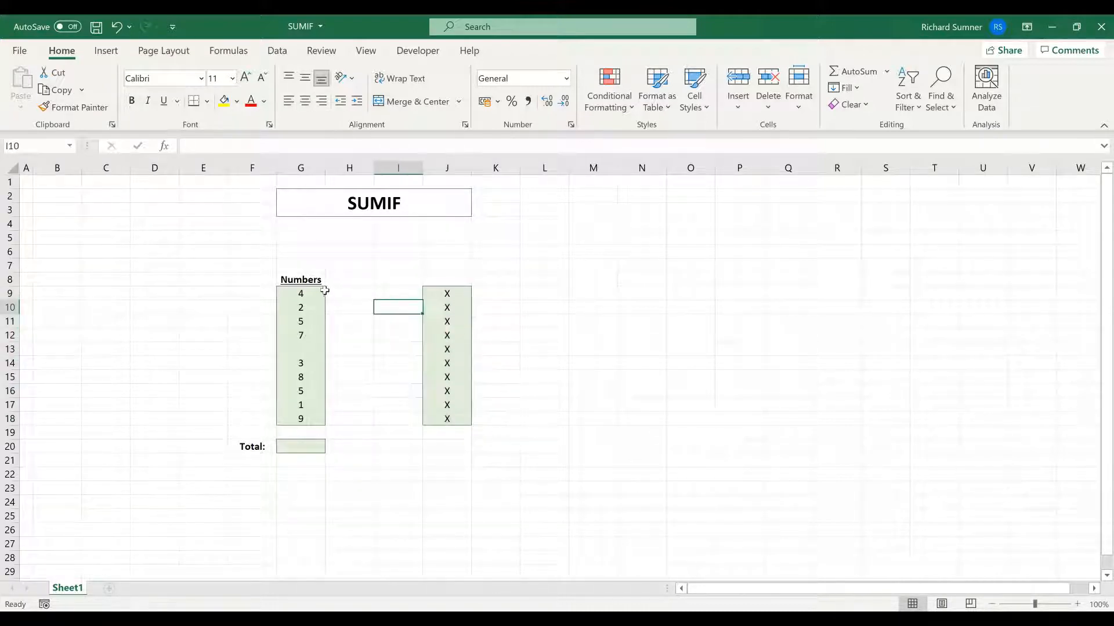
{"action": "left_click", "coordinate": [316, 294]}
{"action": "left_click_drag", "start_coordinate": [312, 317], "coordinate": [301, 419]}
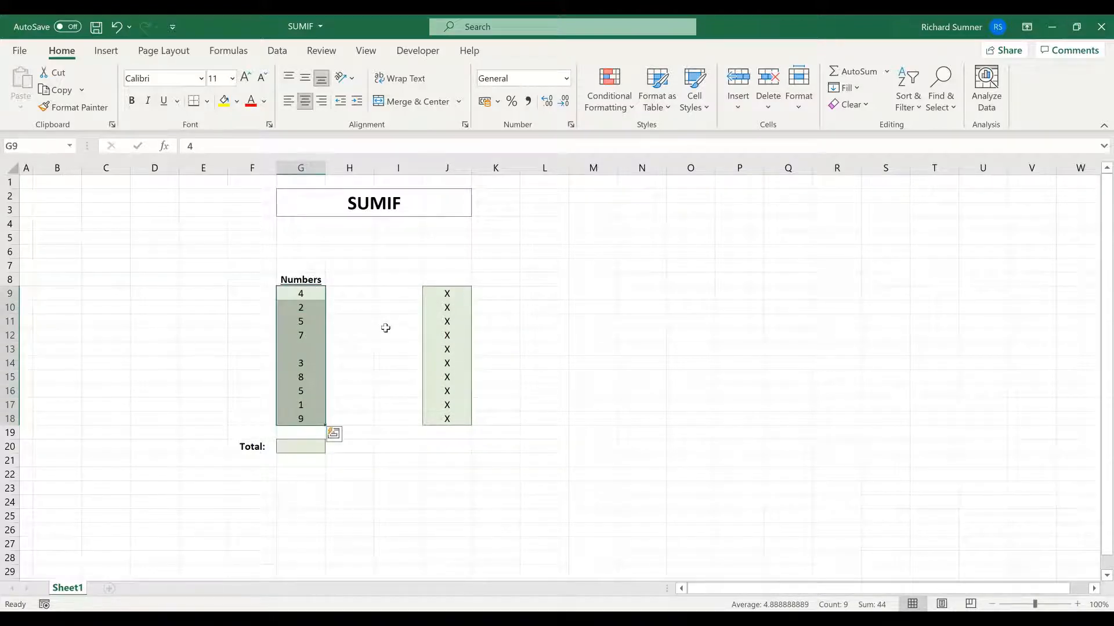
{"action": "left_click_drag", "start_coordinate": [443, 295], "coordinate": [445, 419]}
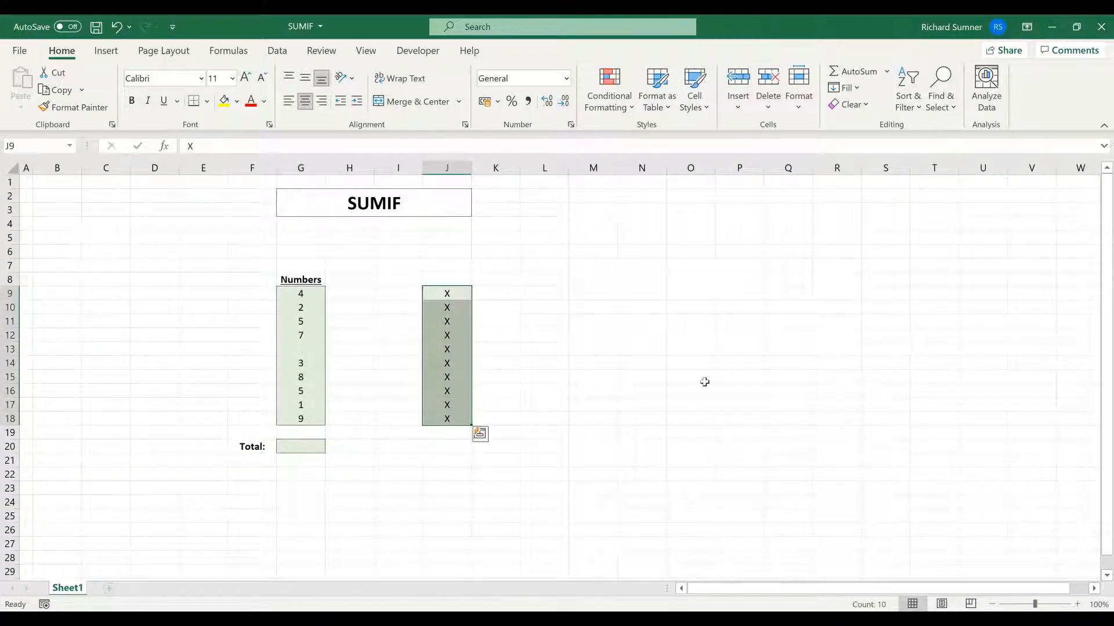
{"action": "left_click", "coordinate": [945, 378]}
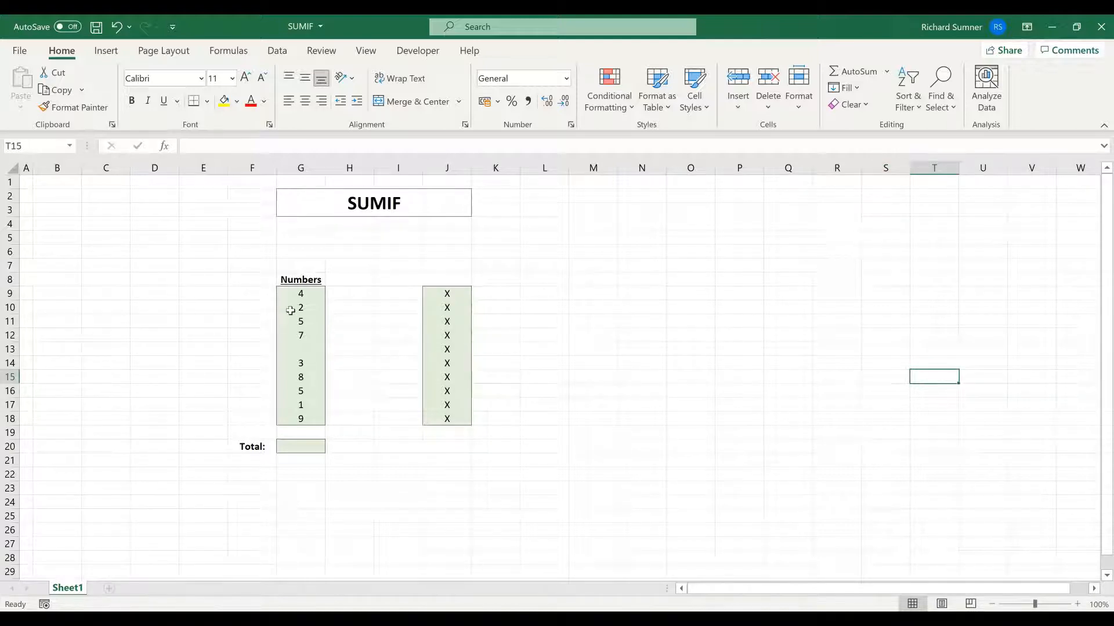
Enter a SUMIF formula in G20 that totals $G$9:$G$18 where $J$9:$J$18 equals "X", using absolute references
{"action": "left_click", "coordinate": [301, 447]}
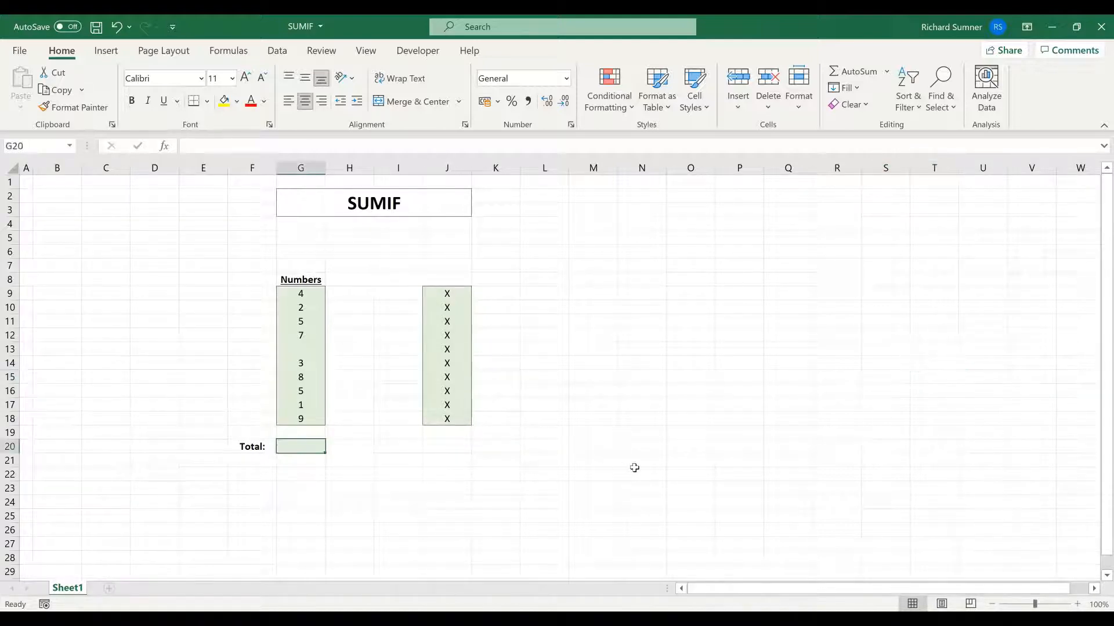
{"action": "type", "text": "="}
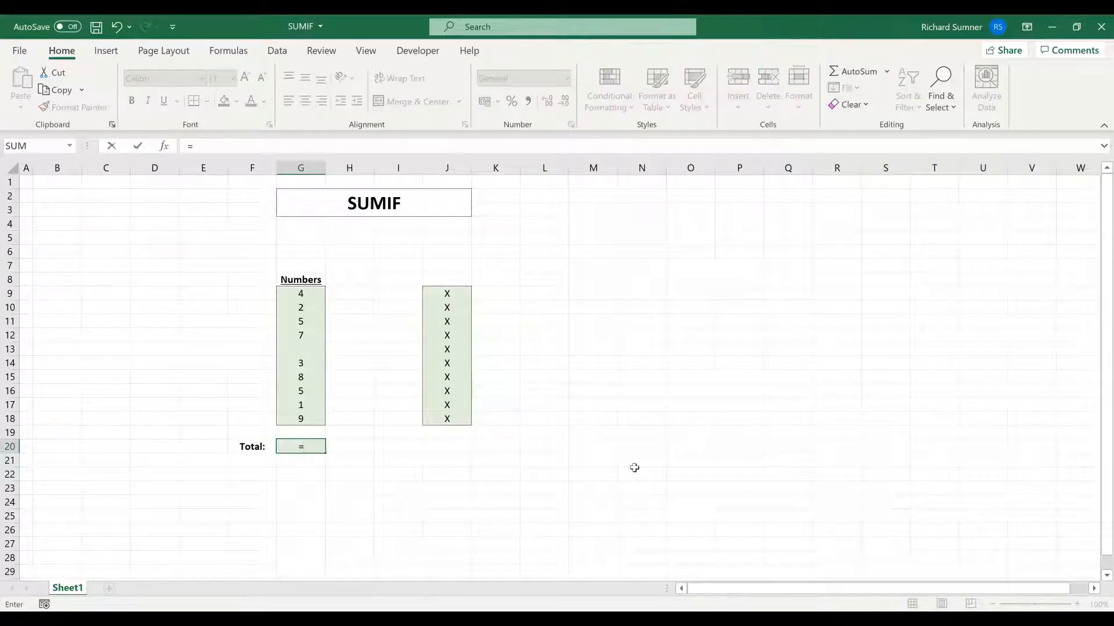
{"action": "type", "text": "SUMIF("}
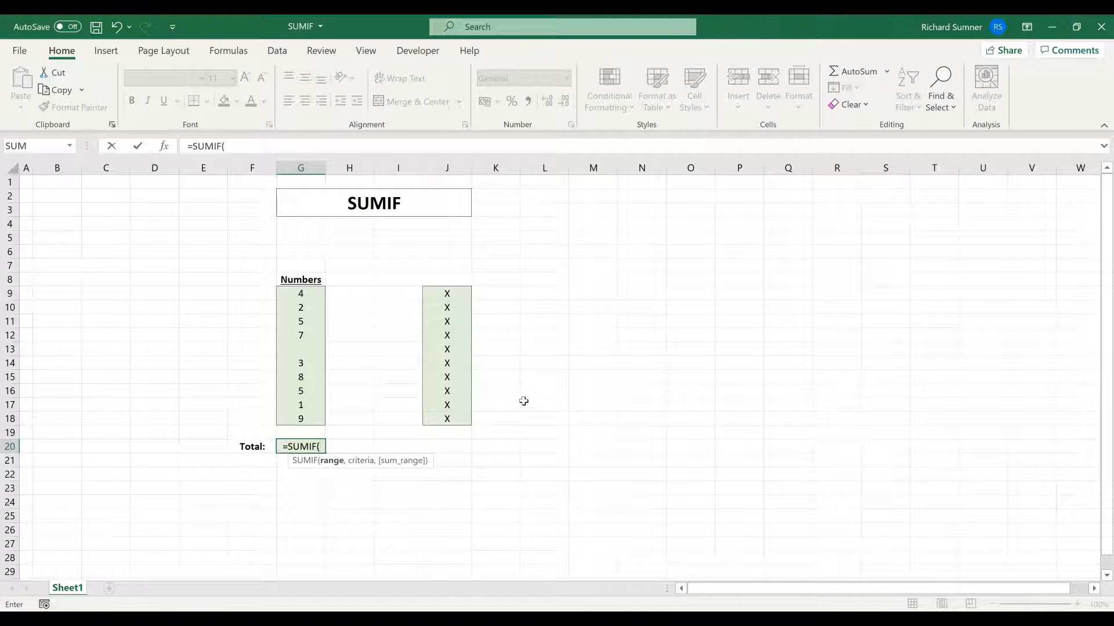
{"action": "left_click", "coordinate": [443, 295]}
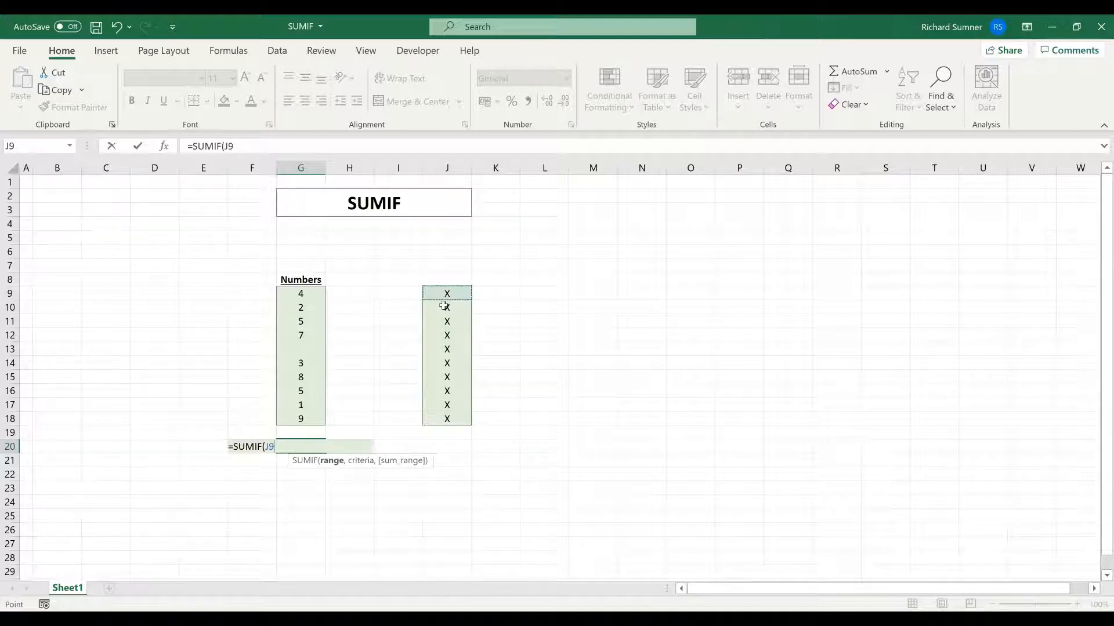
{"action": "left_click", "coordinate": [442, 419], "text": "shift"}
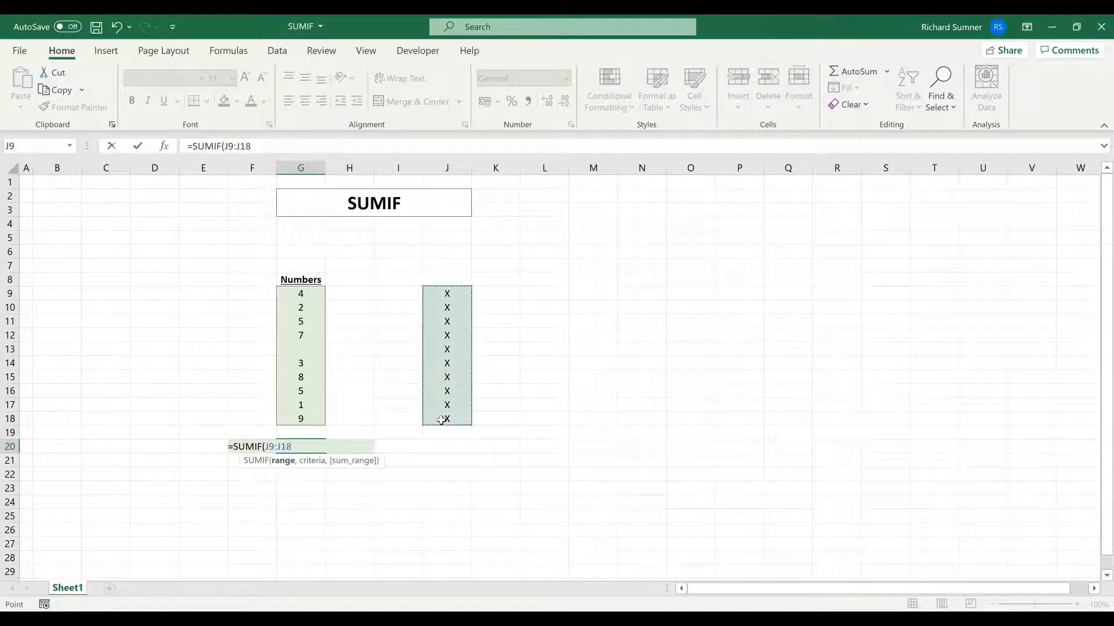
{"action": "key", "text": "F4"}
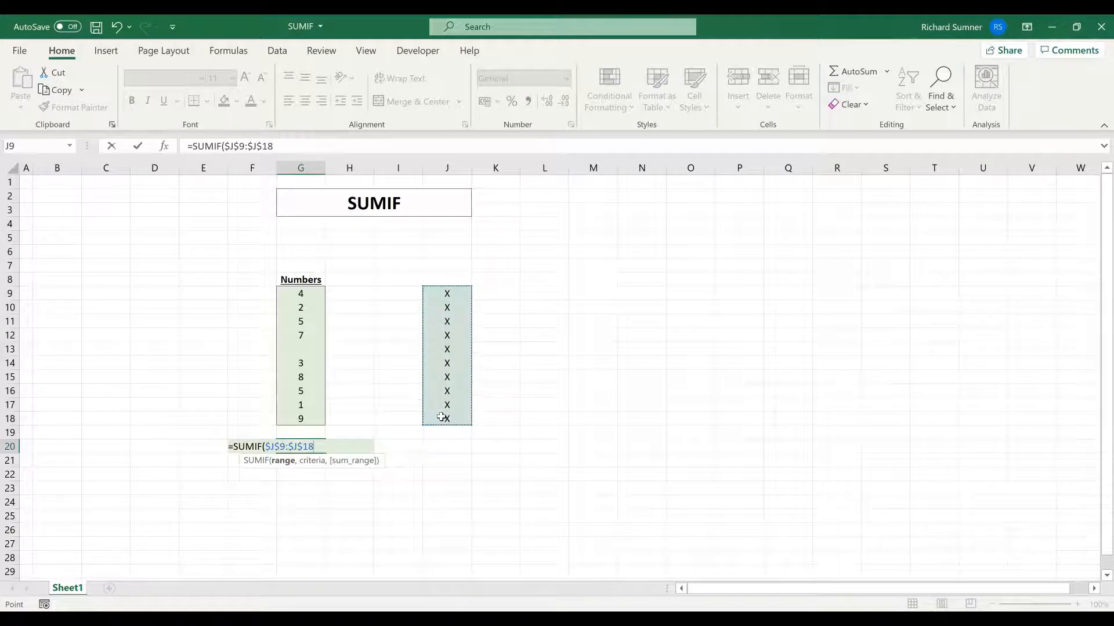
{"action": "type", "text": ", \""}
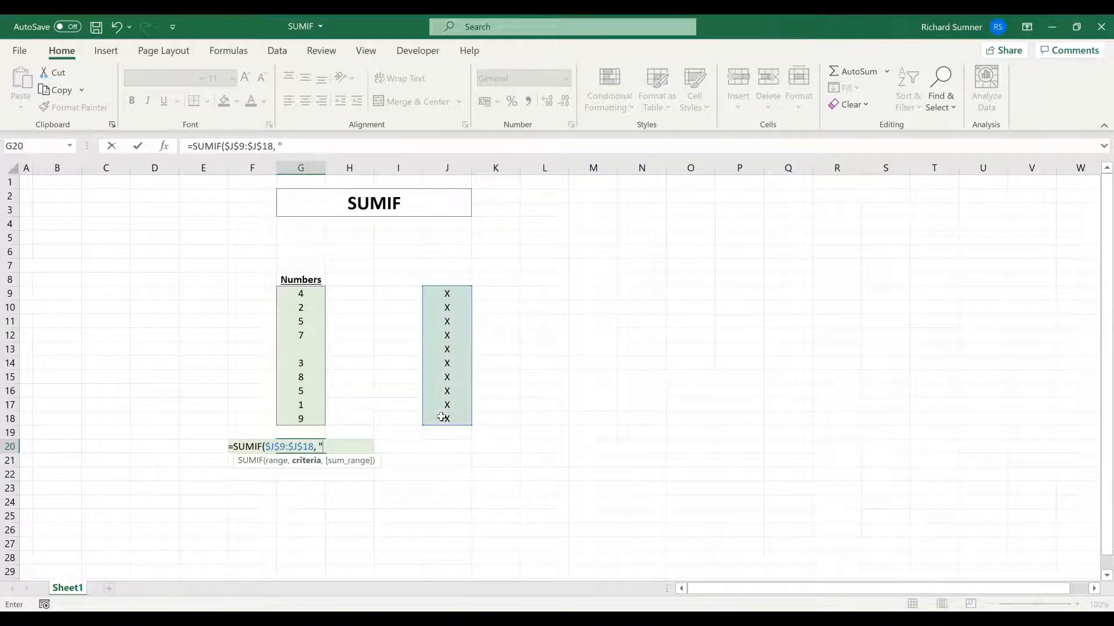
{"action": "type", "text": "X\","}
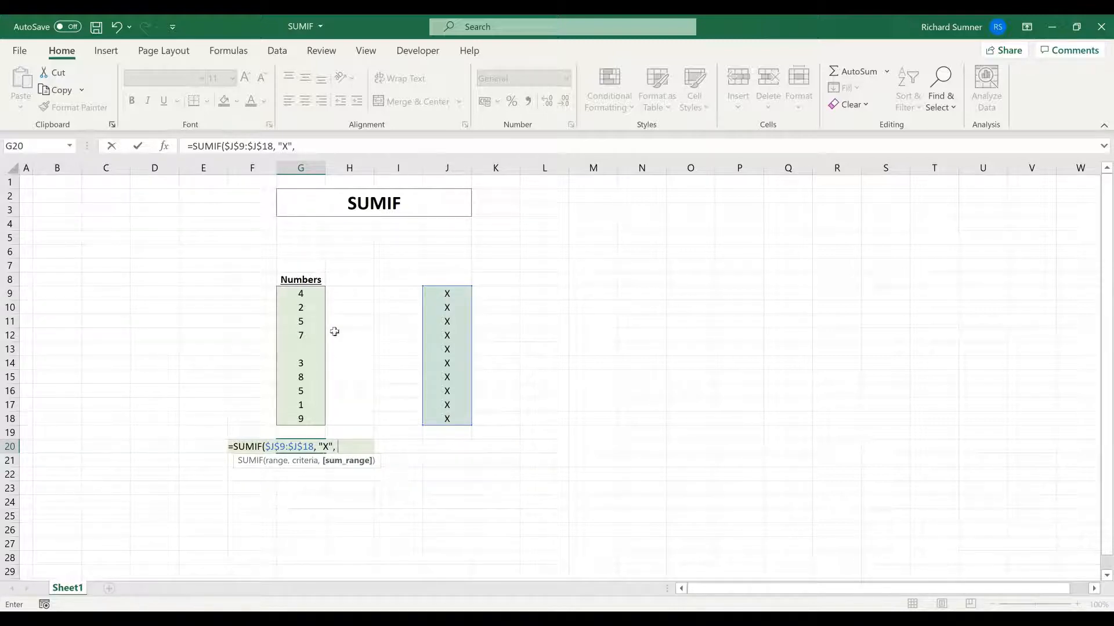
{"action": "left_click", "coordinate": [306, 297]}
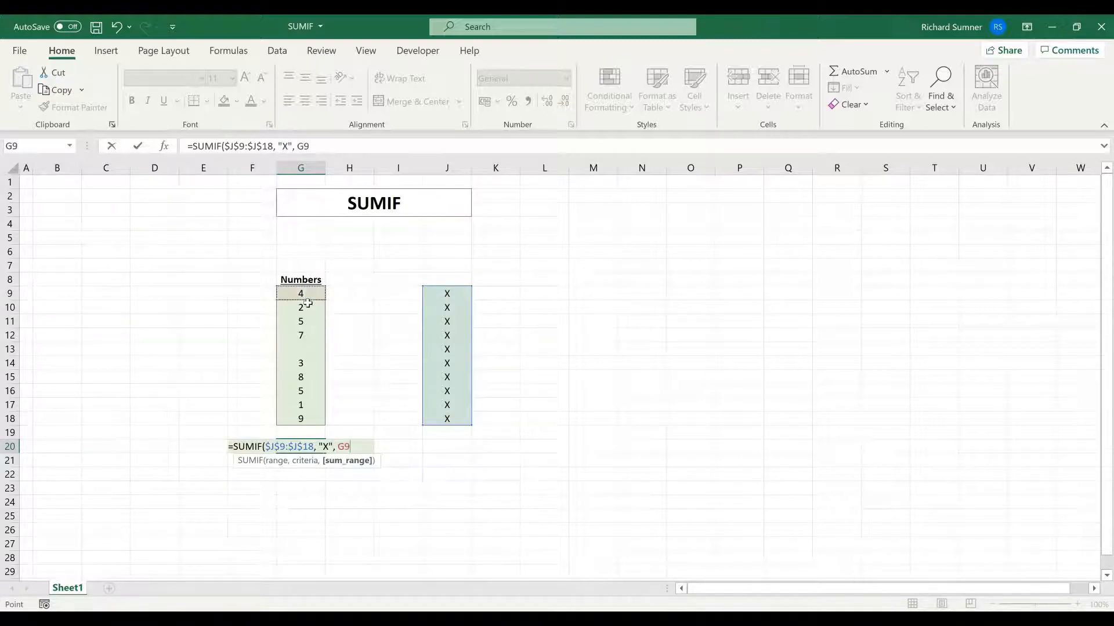
{"action": "left_click", "coordinate": [307, 419], "text": "shift"}
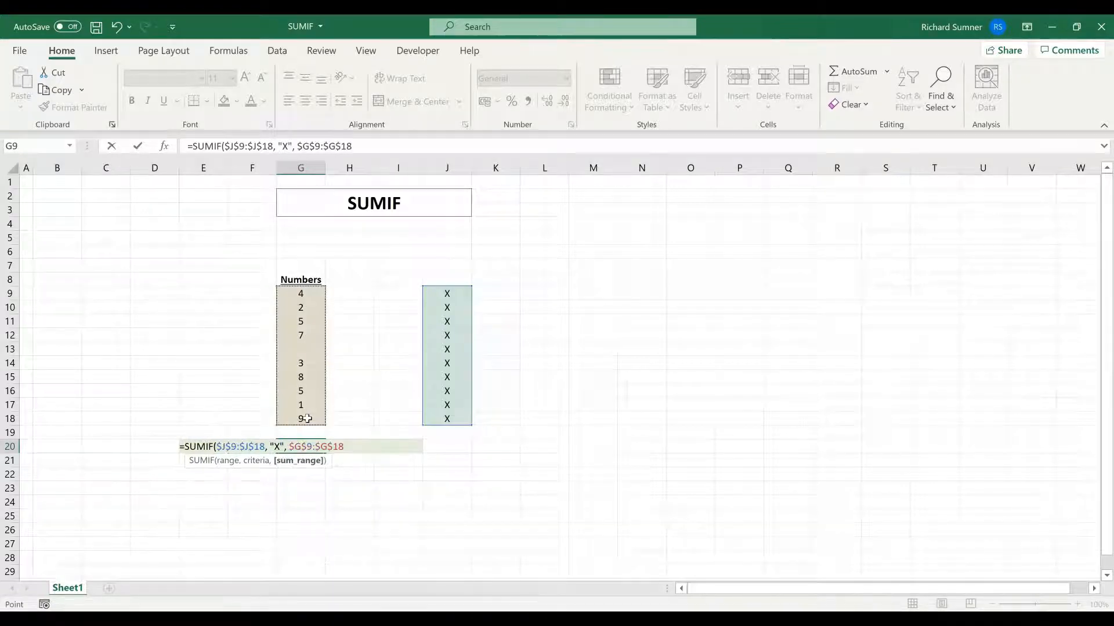
{"action": "type", "text": ")"}
{"action": "key", "text": "Return"}
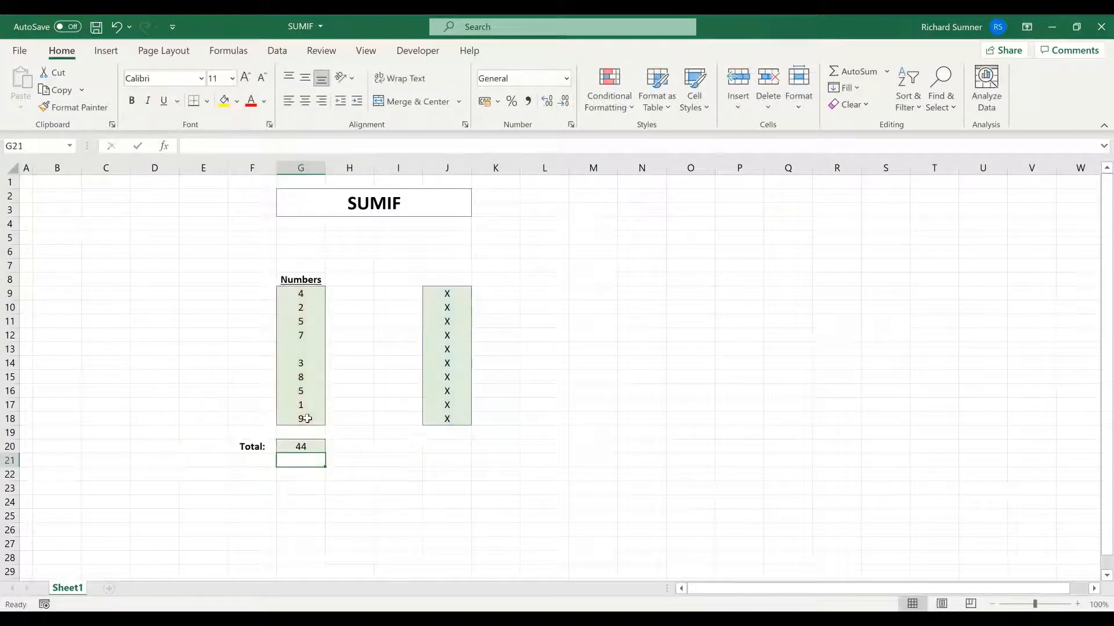
Enter 10 in the empty Numbers cell G13
{"action": "left_click", "coordinate": [308, 349]}
{"action": "type", "text": "10"}
{"action": "key", "text": "Return"}
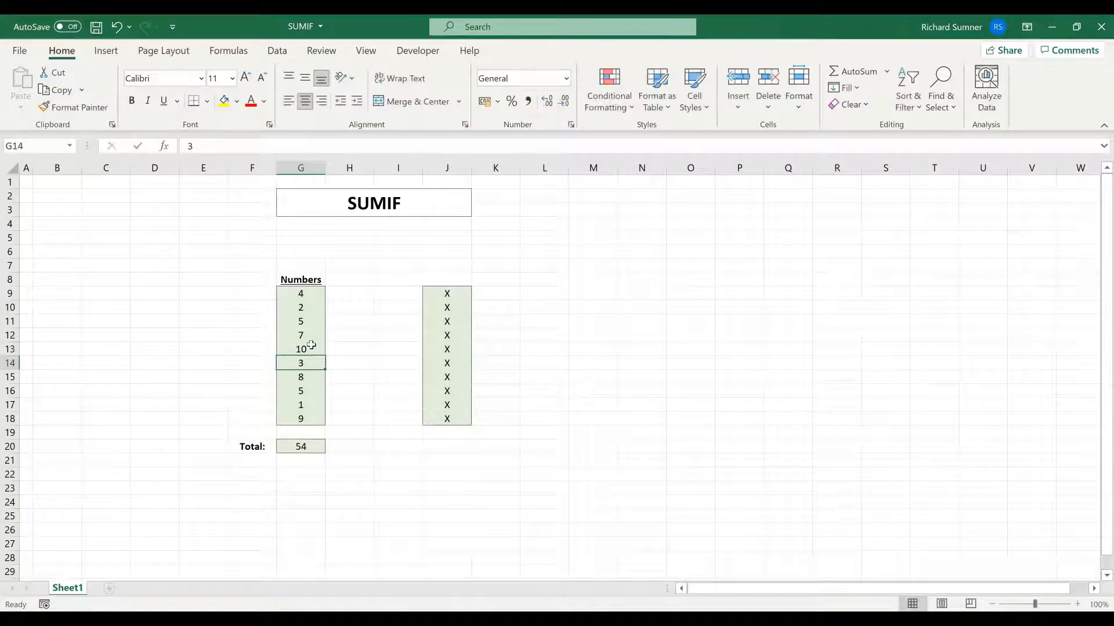
Select the numbers in G9:G18 and compare their sum with the total in G20
{"action": "key", "text": "Down"}
{"action": "key", "text": "Down"}
{"action": "key", "text": "Up"}
{"action": "key", "text": "Up"}
{"action": "key", "text": "Up"}
{"action": "key", "text": "Up"}
{"action": "key", "text": "Up"}
{"action": "key", "text": "Up"}
{"action": "key", "text": "Up"}
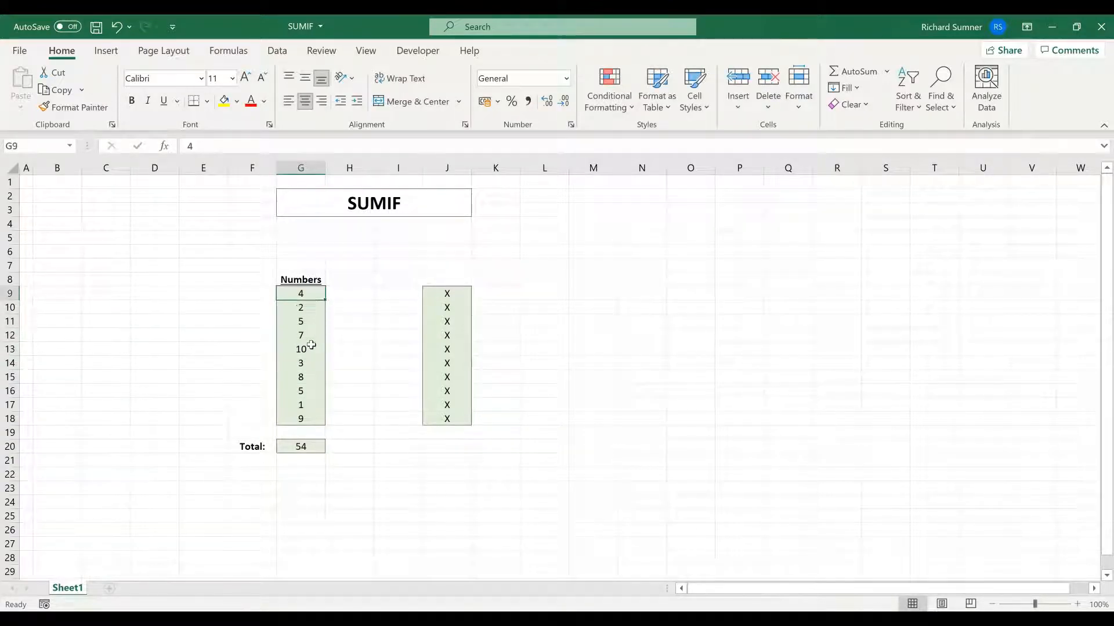
{"action": "key", "text": "shift+Down"}
{"action": "key", "text": "shift+Down"}
{"action": "key", "text": "shift+Down"}
{"action": "key", "text": "shift+Down"}
{"action": "key", "text": "shift+Down"}
{"action": "key", "text": "shift+Down"}
{"action": "key", "text": "shift+Down"}
{"action": "key", "text": "shift+Down"}
{"action": "key", "text": "shift+Down"}
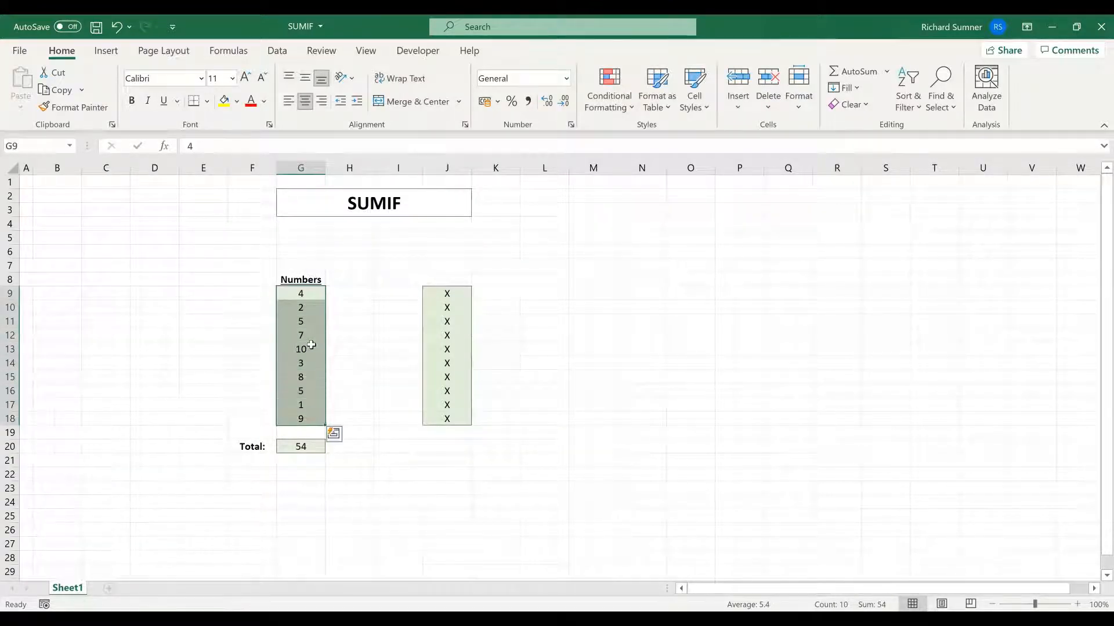
{"action": "left_click", "coordinate": [316, 451]}
Clear the X marker in J13 to exclude the number in G13 from the total
{"action": "left_click", "coordinate": [447, 346]}
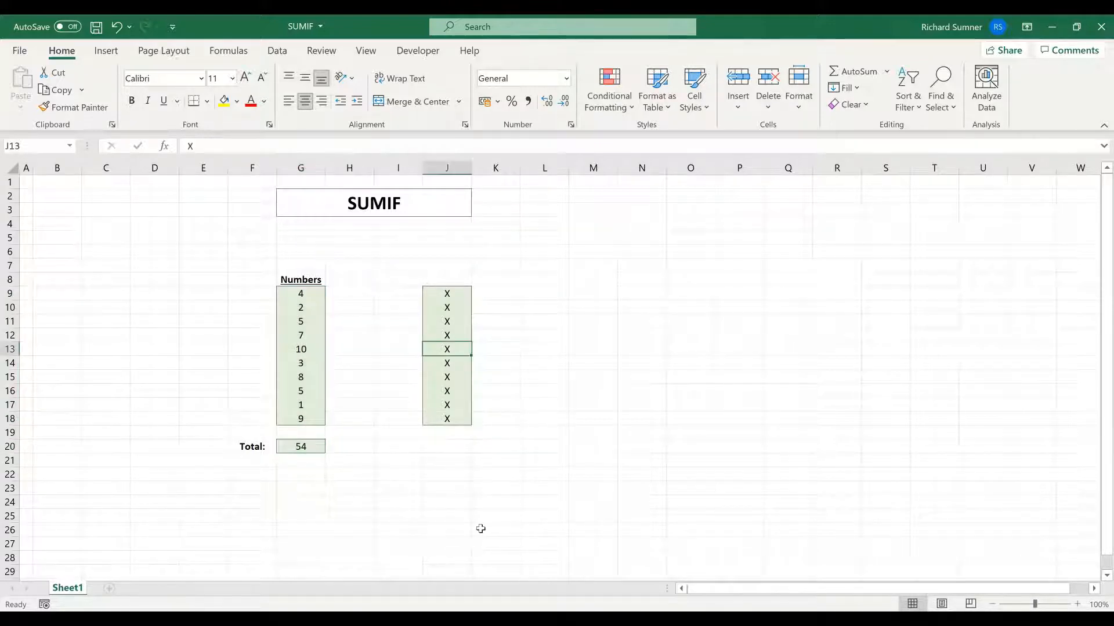
{"action": "key", "text": "BackSpace"}
{"action": "key", "text": "Return"}
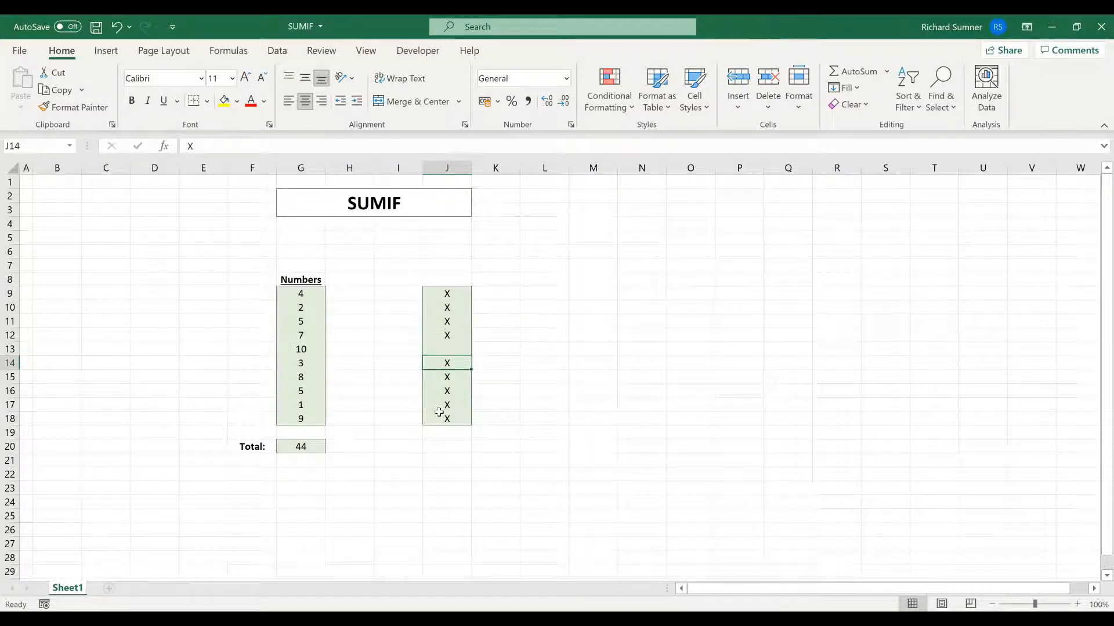
Enter X in J13 again to include the number in G13 in the total
{"action": "left_click", "coordinate": [434, 348]}
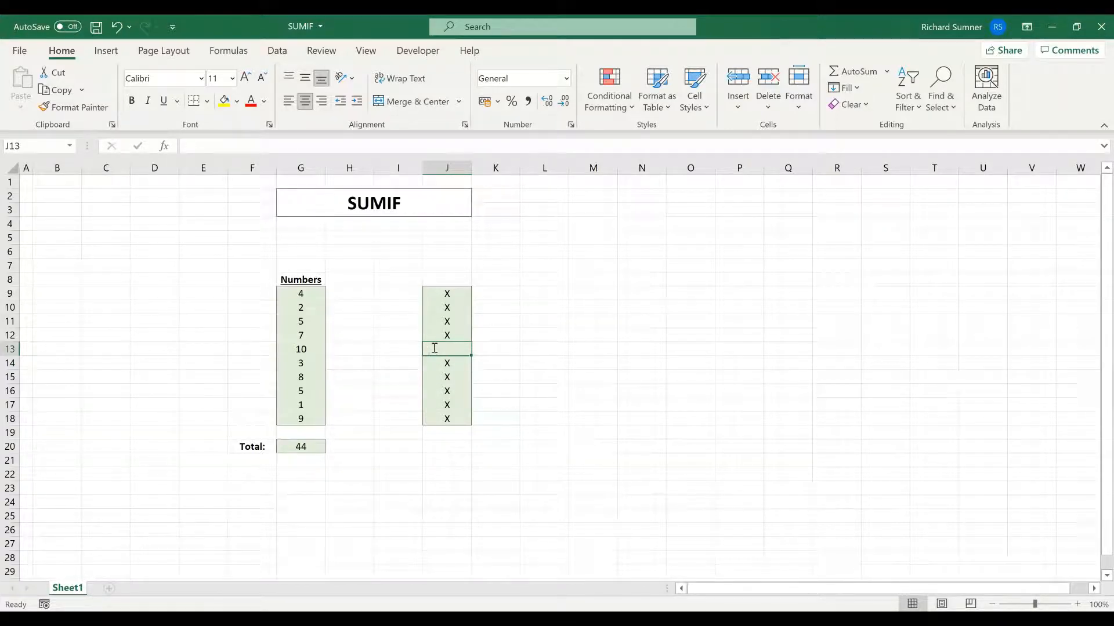
{"action": "type", "text": "X"}
{"action": "key", "text": "Return"}
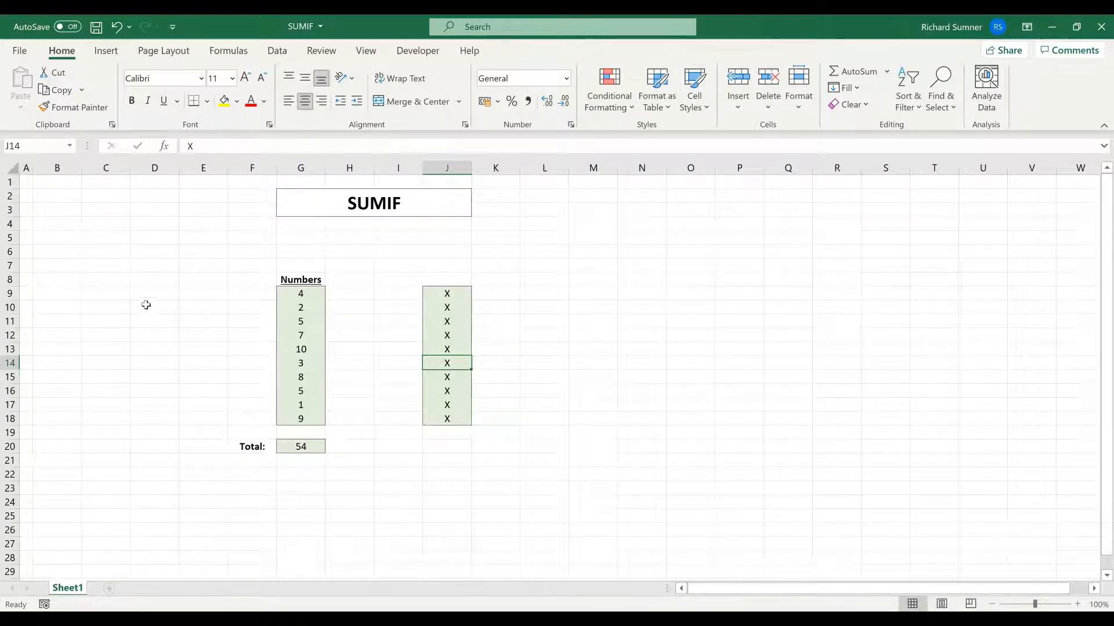
Review the blank area beside the numbers, the marker range J9:J18, the numbers in G9:G18 and the SUMIF formula in G20
{"action": "left_click_drag", "start_coordinate": [105, 292], "coordinate": [252, 291]}
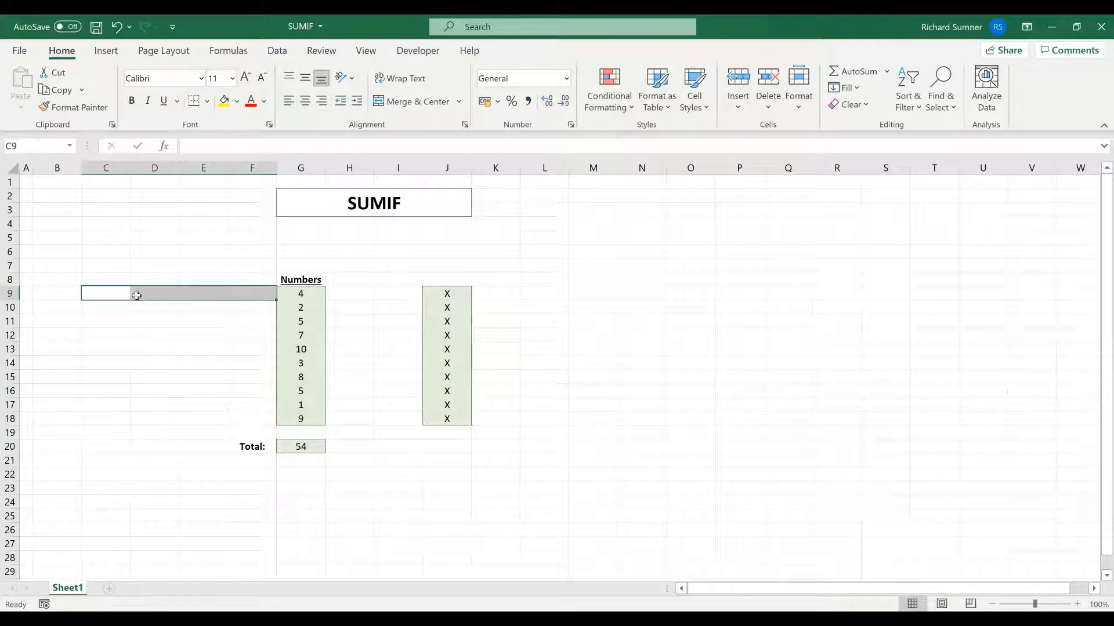
{"action": "left_click_drag", "start_coordinate": [68, 293], "coordinate": [252, 418]}
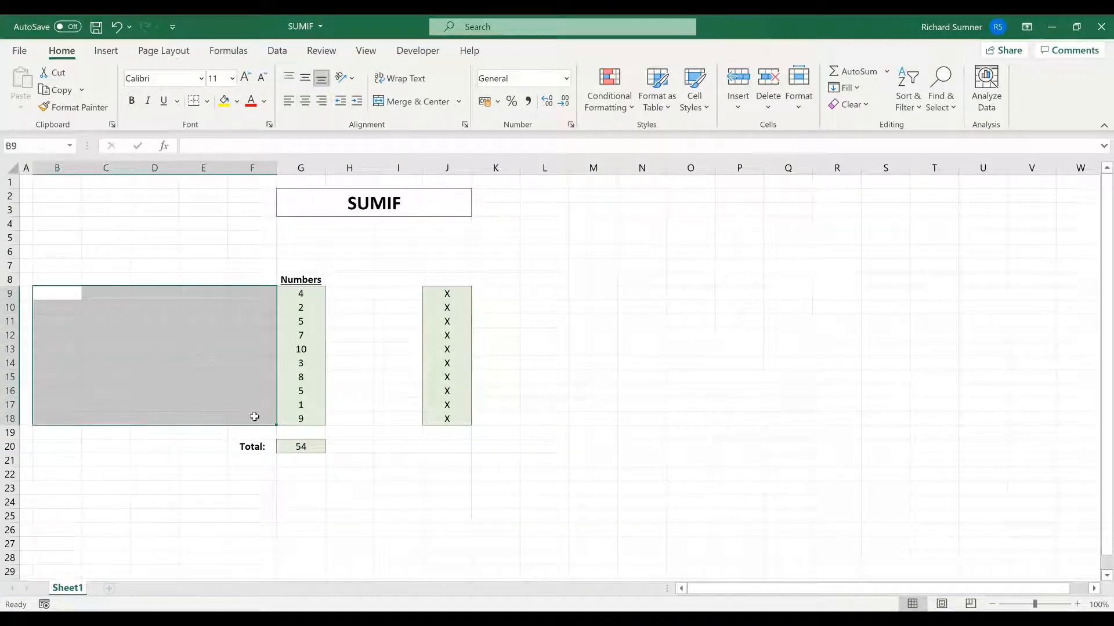
{"action": "left_click", "coordinate": [445, 297]}
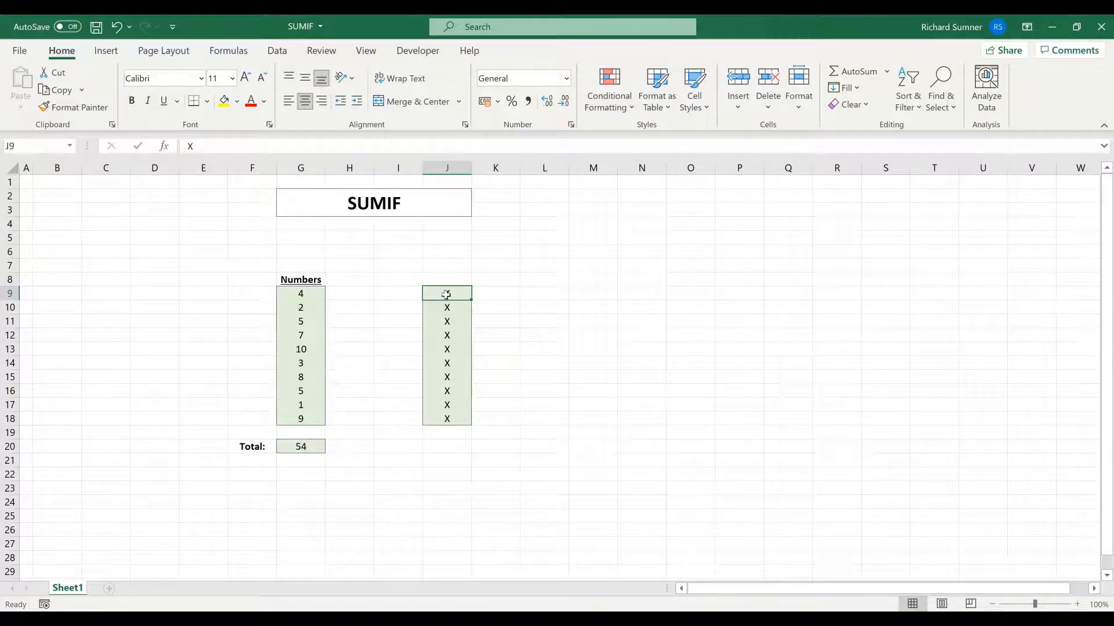
{"action": "left_click_drag", "start_coordinate": [445, 292], "coordinate": [447, 419]}
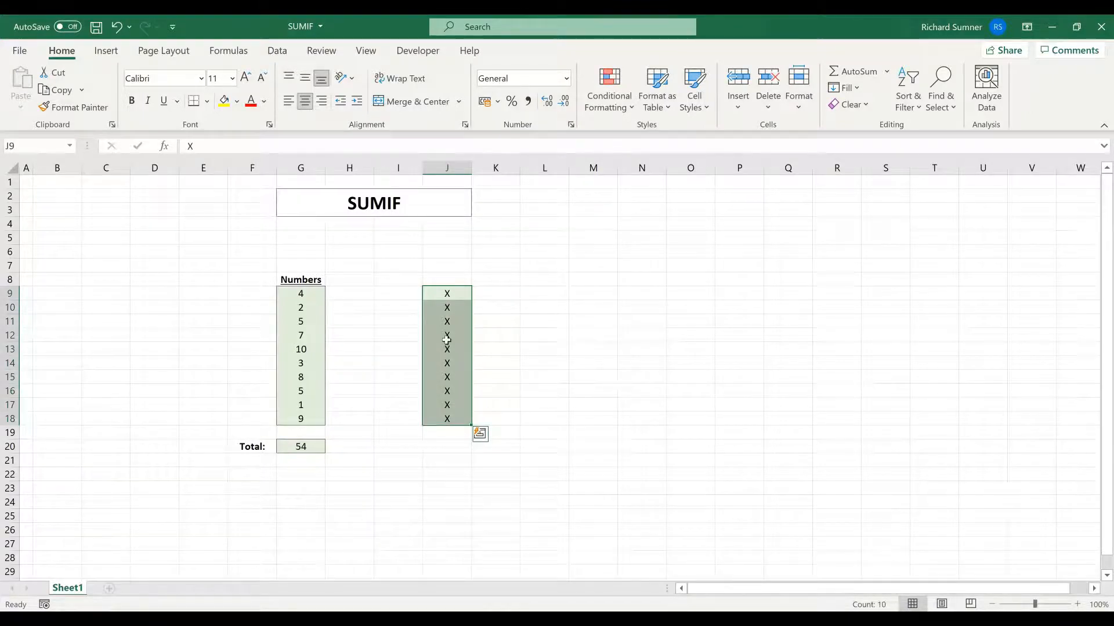
{"action": "left_click", "coordinate": [300, 448]}
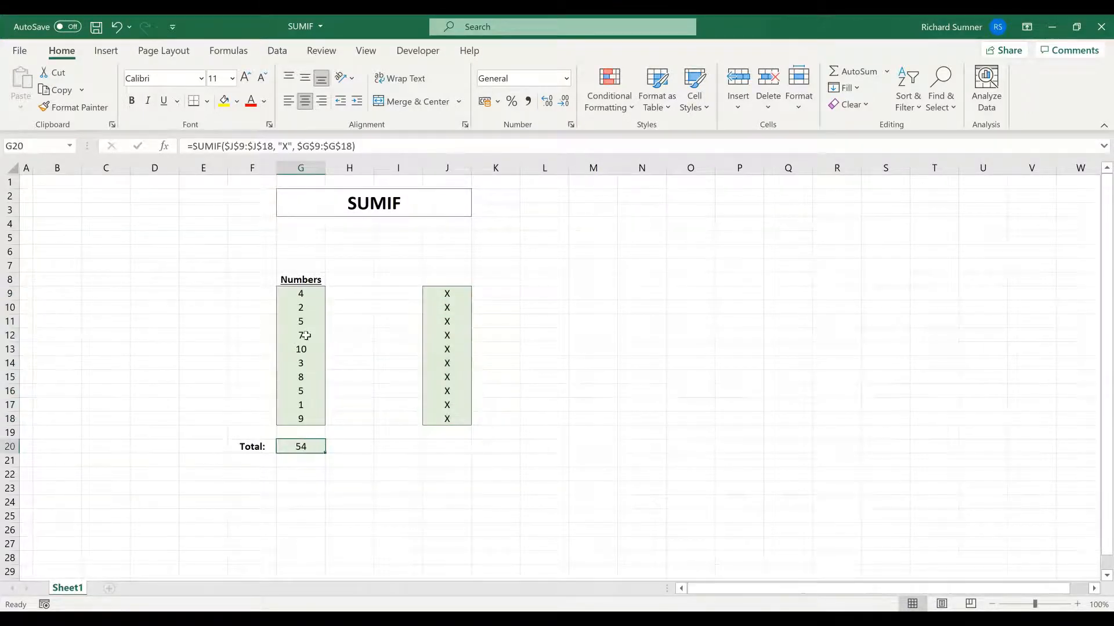
{"action": "left_click_drag", "start_coordinate": [446, 293], "coordinate": [445, 418]}
{"action": "left_click_drag", "start_coordinate": [299, 293], "coordinate": [301, 416]}
{"action": "left_click", "coordinate": [515, 357]}
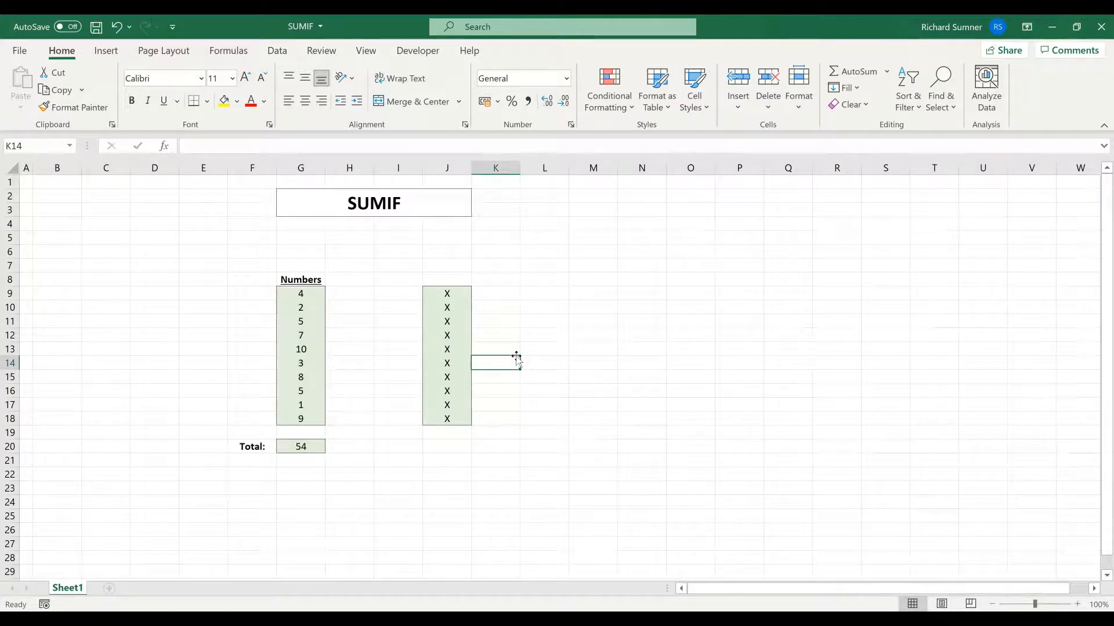
{"action": "left_click", "coordinate": [313, 447]}
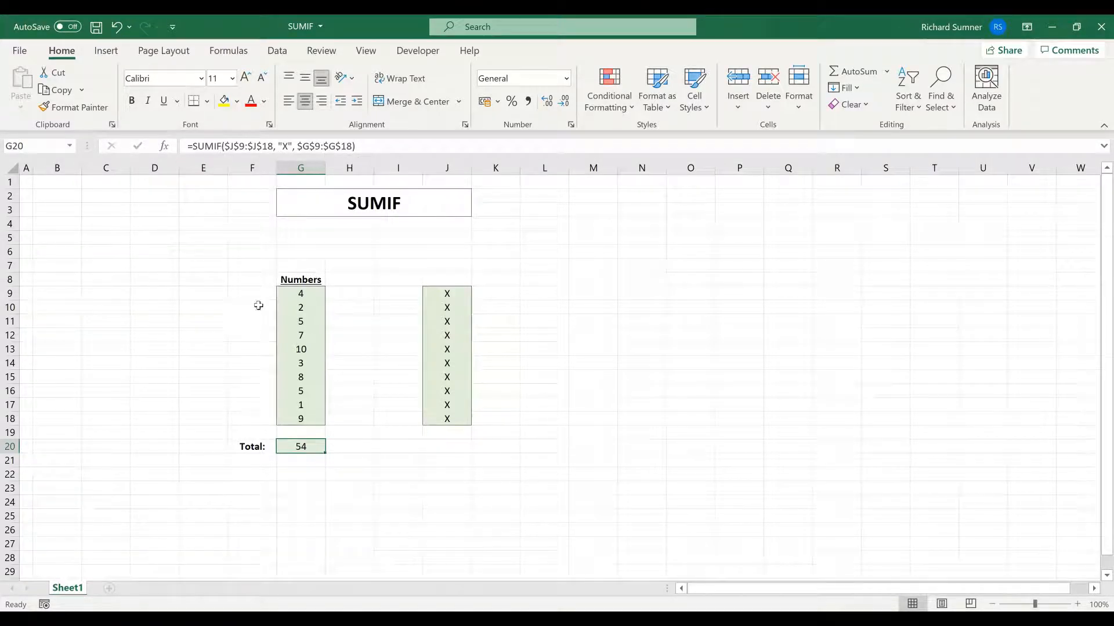
{"action": "left_click", "coordinate": [299, 474]}
{"action": "left_click", "coordinate": [309, 446]}
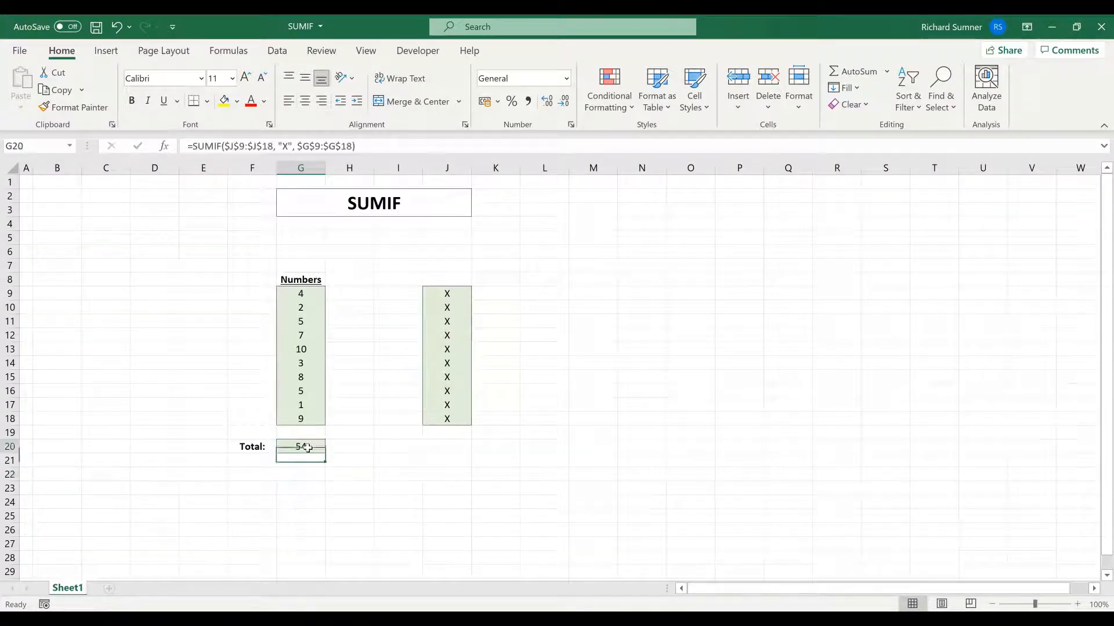
{"action": "left_click_drag", "start_coordinate": [446, 295], "coordinate": [446, 417]}
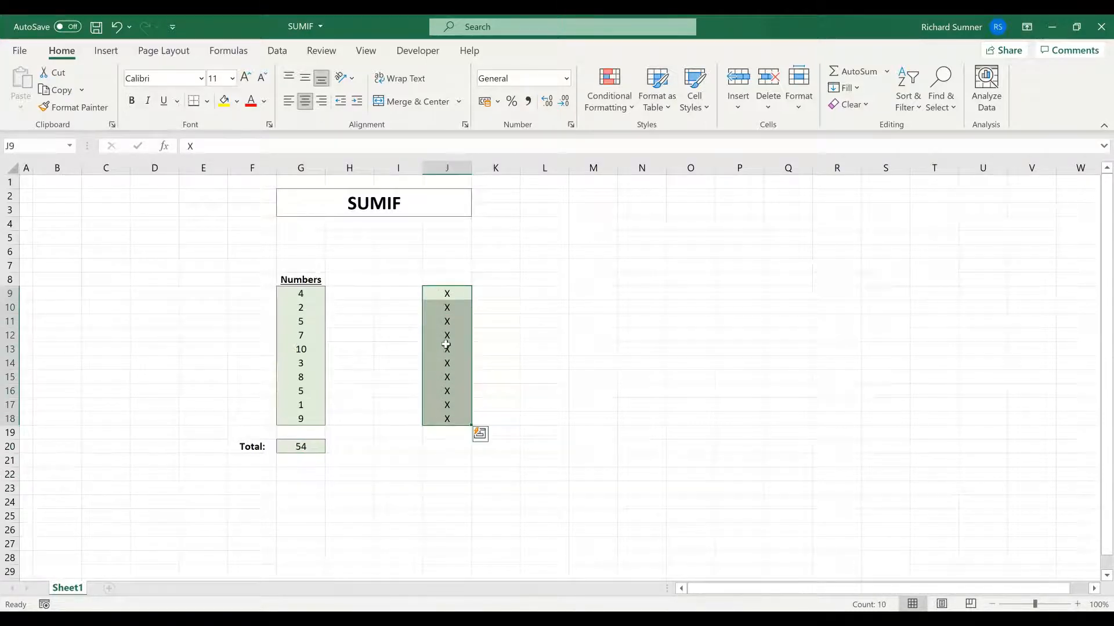
{"action": "left_click", "coordinate": [281, 240]}
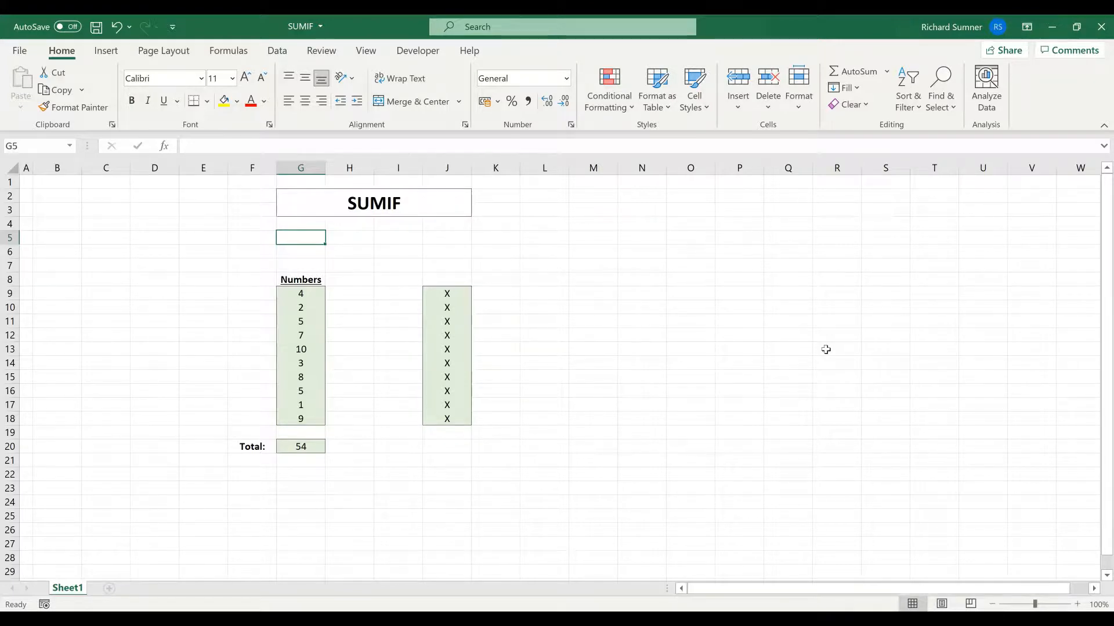
Open the SUMIF formula in G20 for editing and remove the quotation marks around the X criterion
{"action": "left_click", "coordinate": [296, 444]}
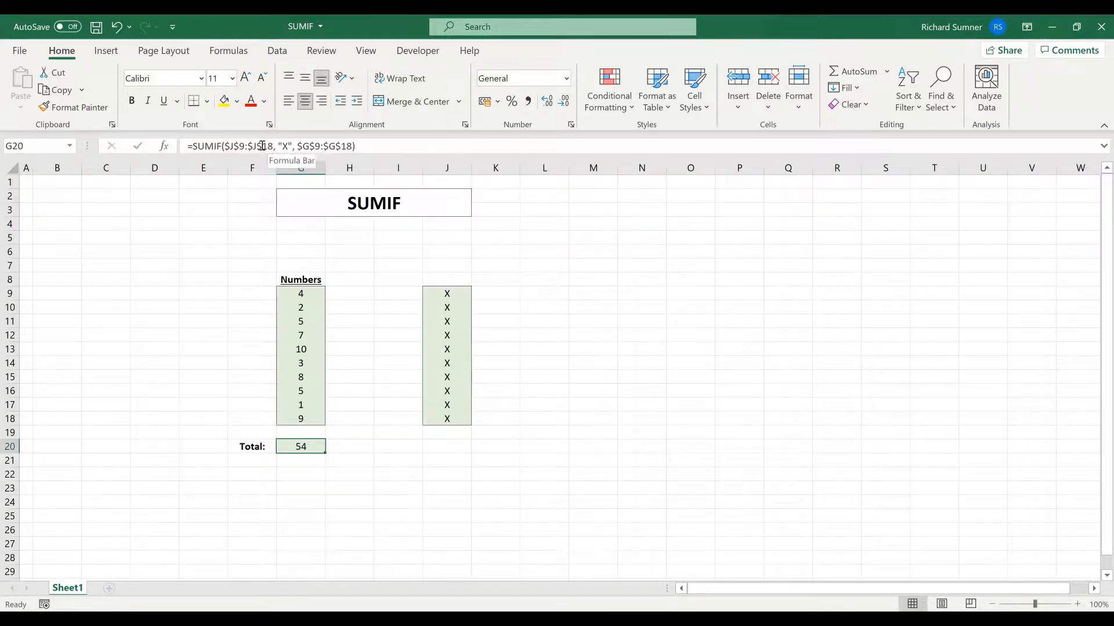
{"action": "left_click", "coordinate": [262, 146]}
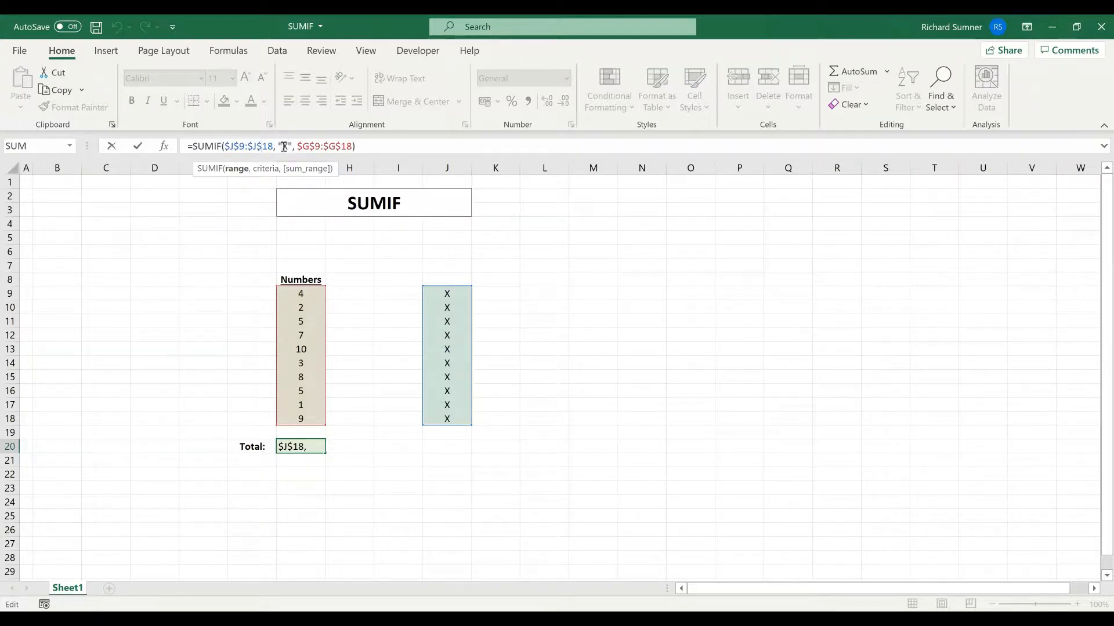
{"action": "left_click", "coordinate": [282, 147]}
{"action": "key", "text": "BackSpace"}
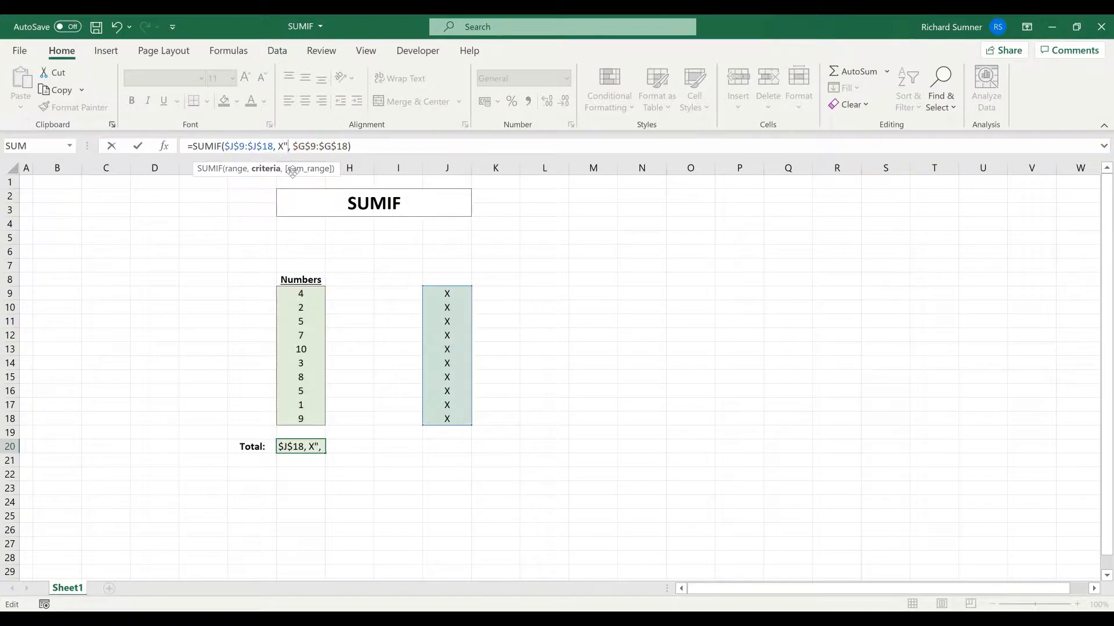
{"action": "key", "text": "Right"}
{"action": "key", "text": "Delete"}
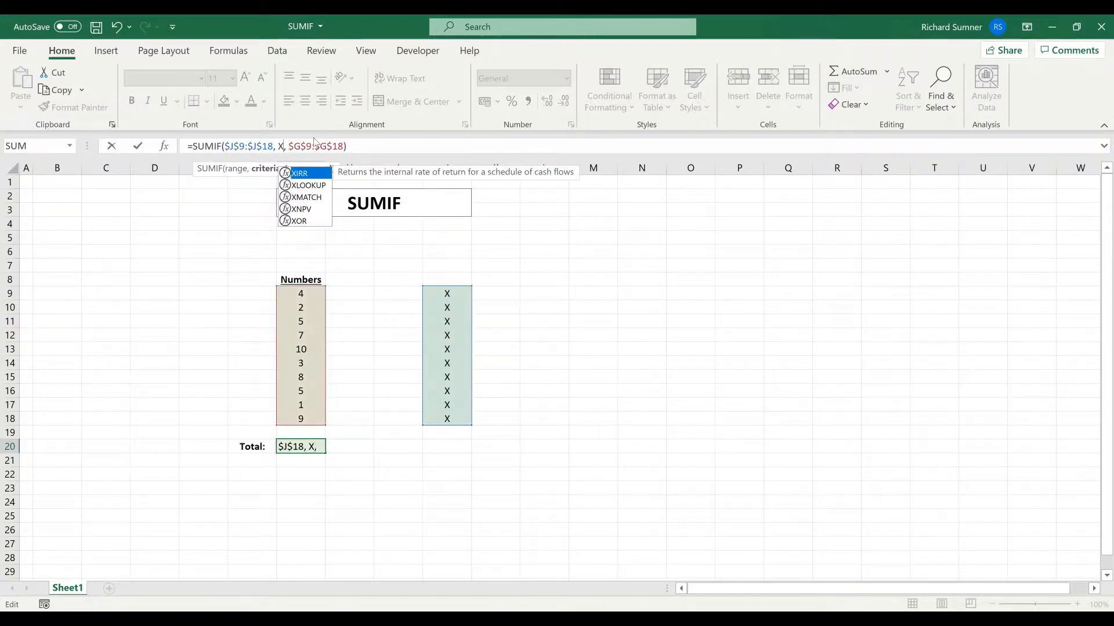
Put the quotation marks back around the X criterion in the G20 formula
{"action": "left_click", "coordinate": [278, 145]}
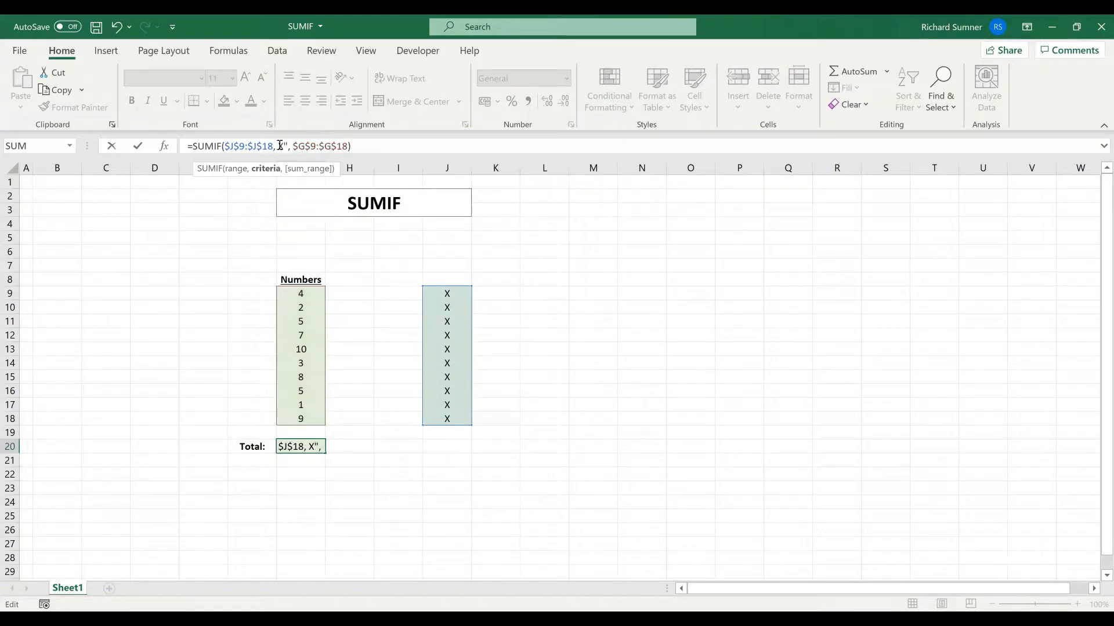
{"action": "type", "text": "\""}
{"action": "key", "text": "Right"}
{"action": "type", "text": "\""}
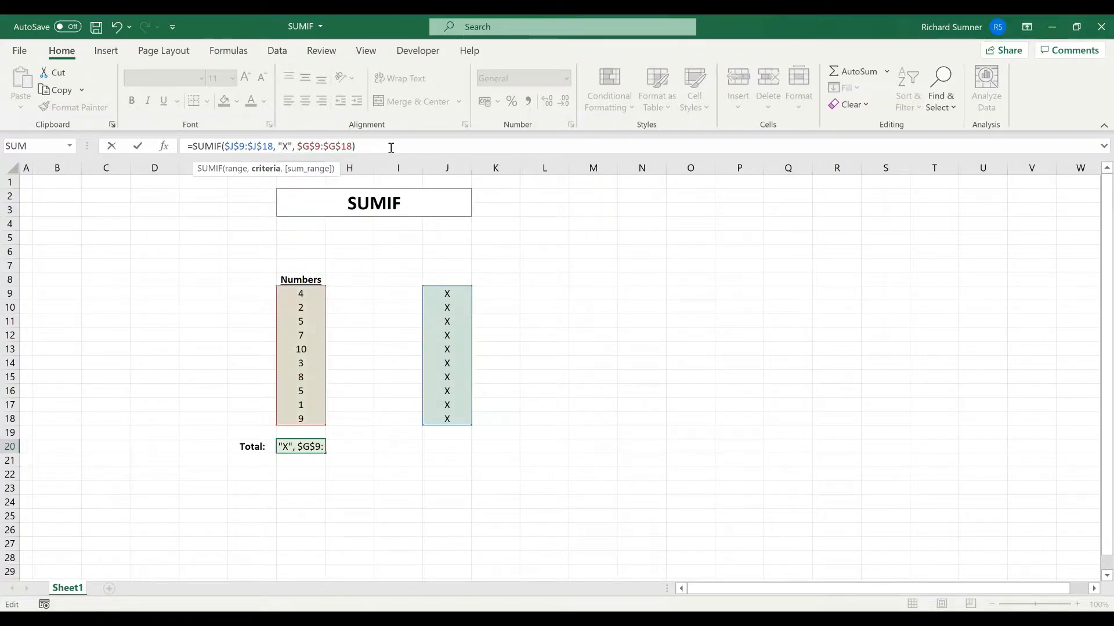
{"action": "left_click", "coordinate": [391, 148]}
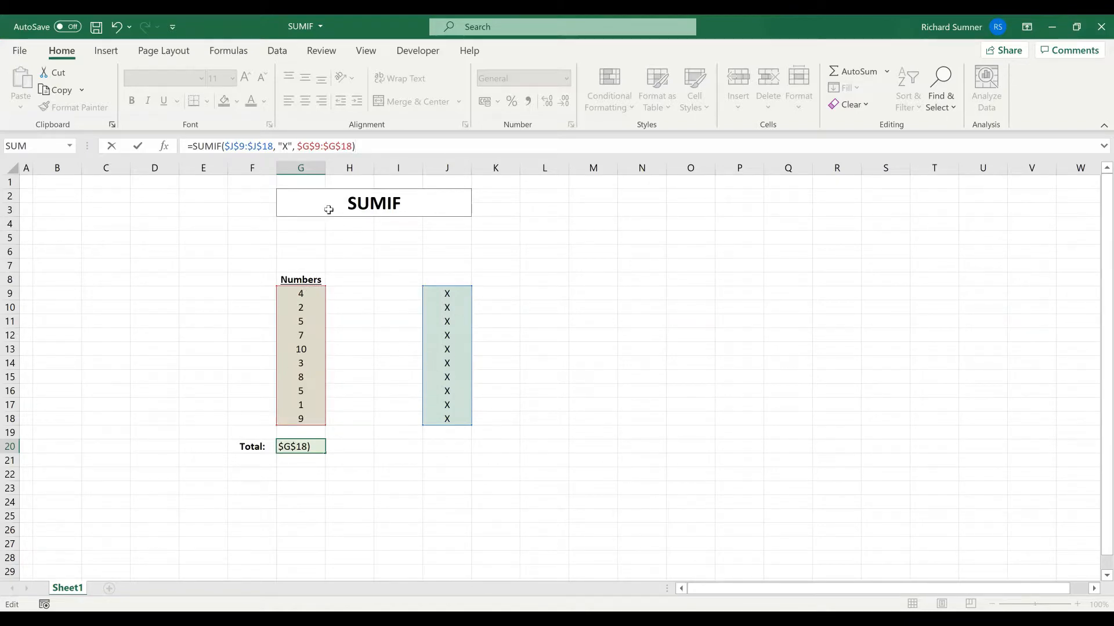
Replace the criterion in the G20 SUMIF formula with the number 2, and enclose it in quotation marks as "2"
{"action": "left_click_drag", "start_coordinate": [292, 146], "coordinate": [280, 149]}
{"action": "type", "text": "2"}
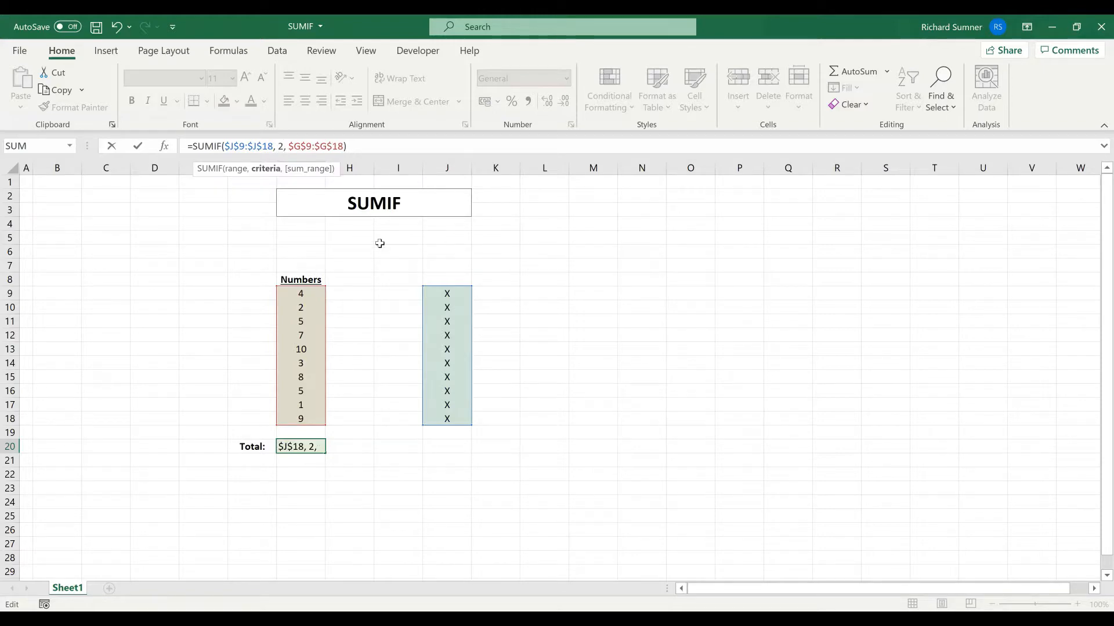
{"action": "type", "text": "\"2"}
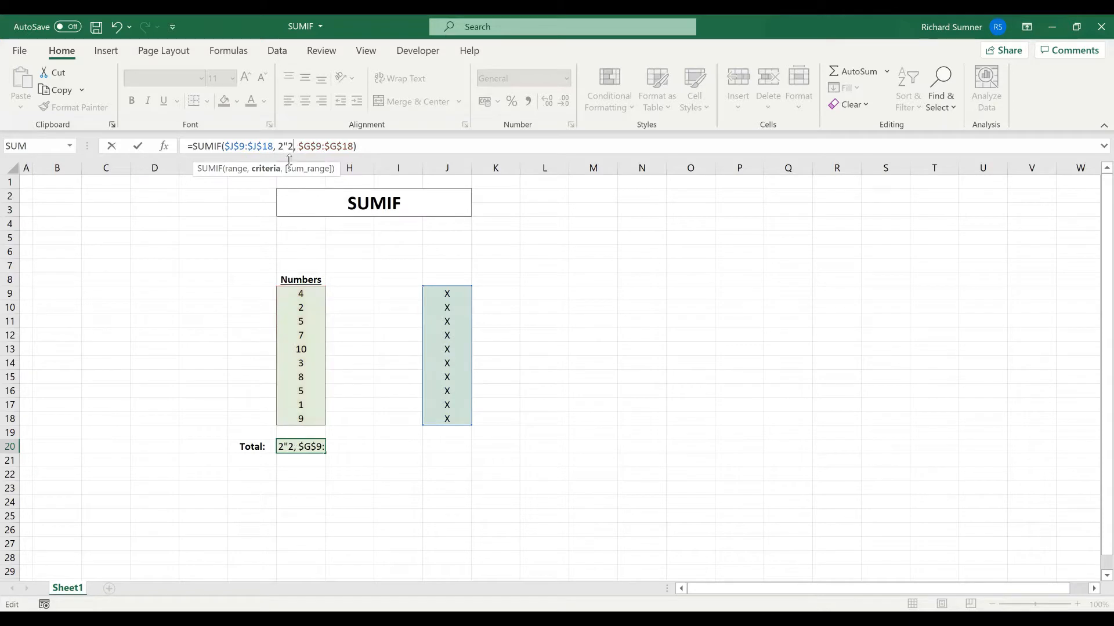
{"action": "key", "text": "BackSpace"}
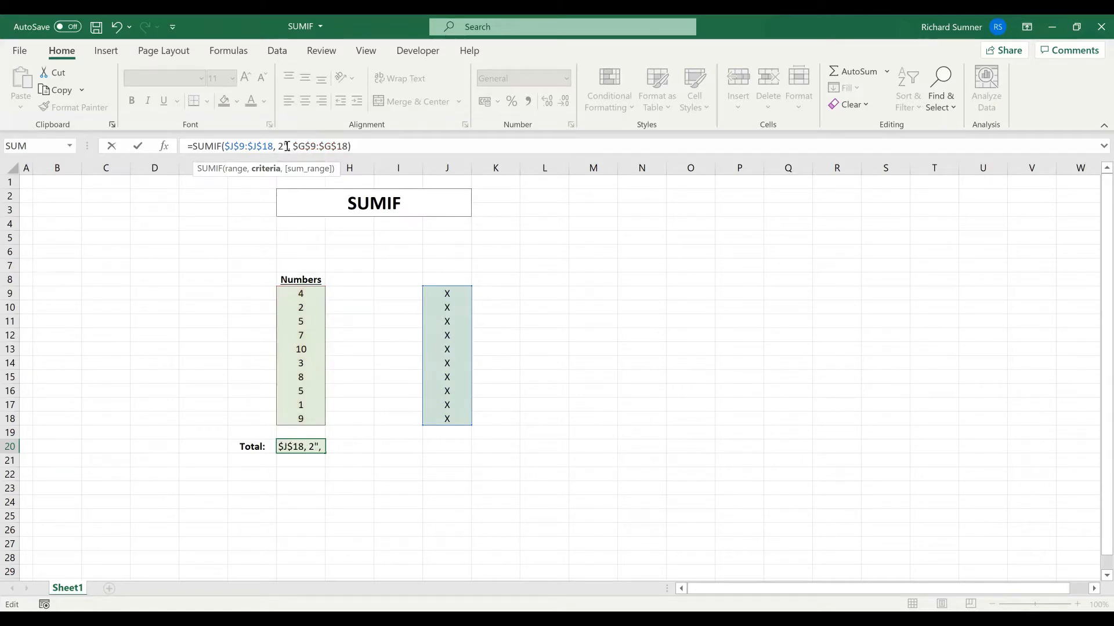
{"action": "left_click", "coordinate": [280, 146]}
{"action": "type", "text": "\""}
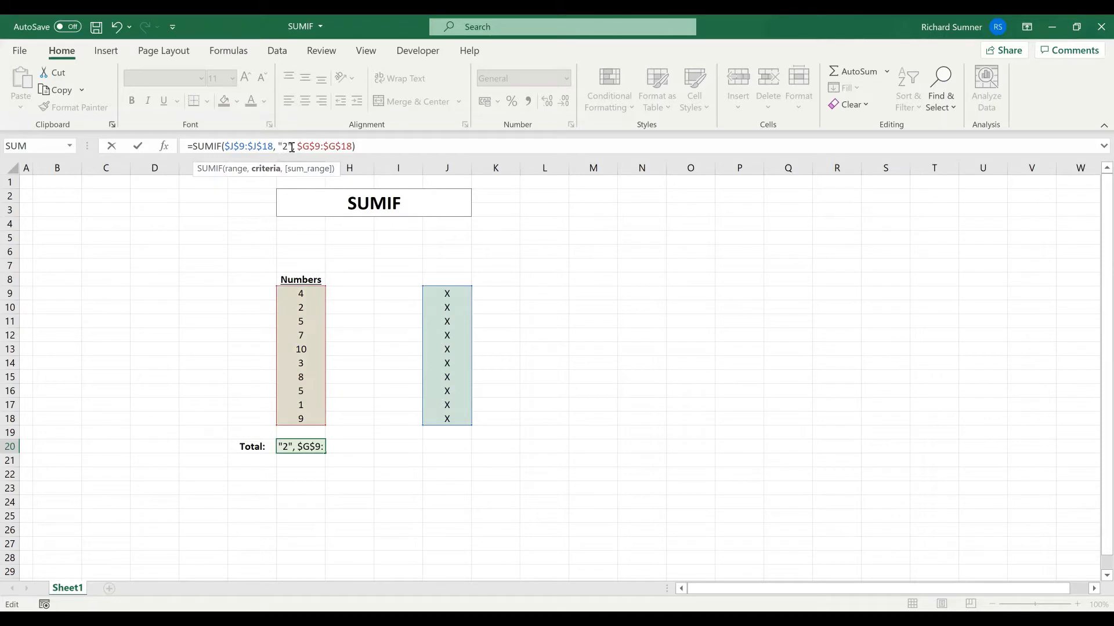
Set the criterion in G20 back to "X" and commit the formula =SUMIF($J$9:$J$18, "X", $G$9:$G$18)
{"action": "key", "text": "BackSpace"}
{"action": "type", "text": "X"}
{"action": "left_click", "coordinate": [336, 148]}
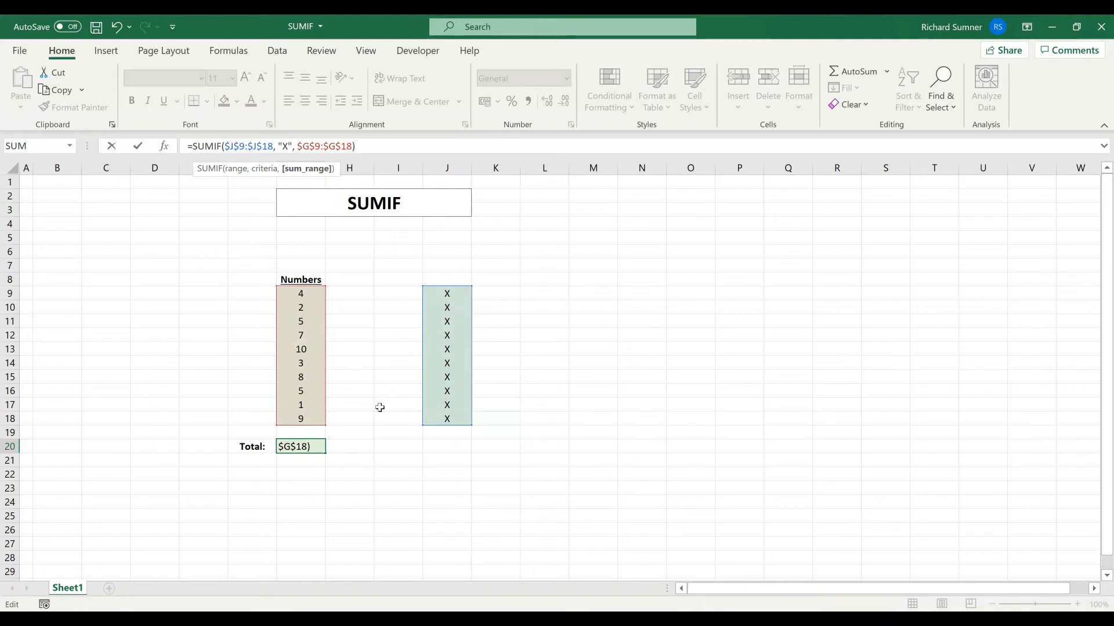
{"action": "key", "text": "Return"}
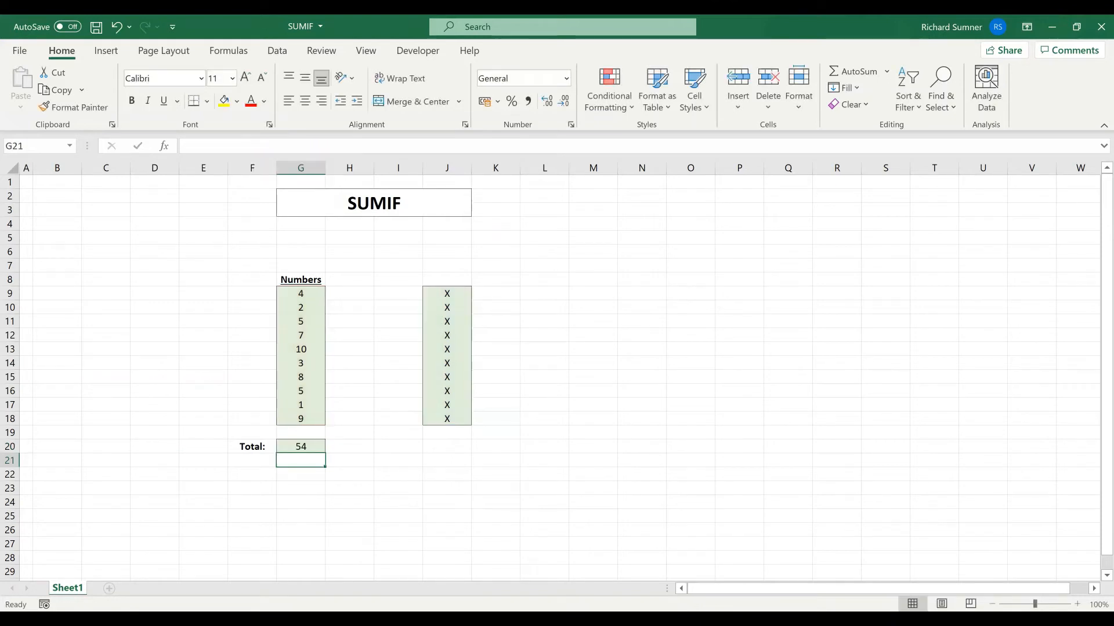